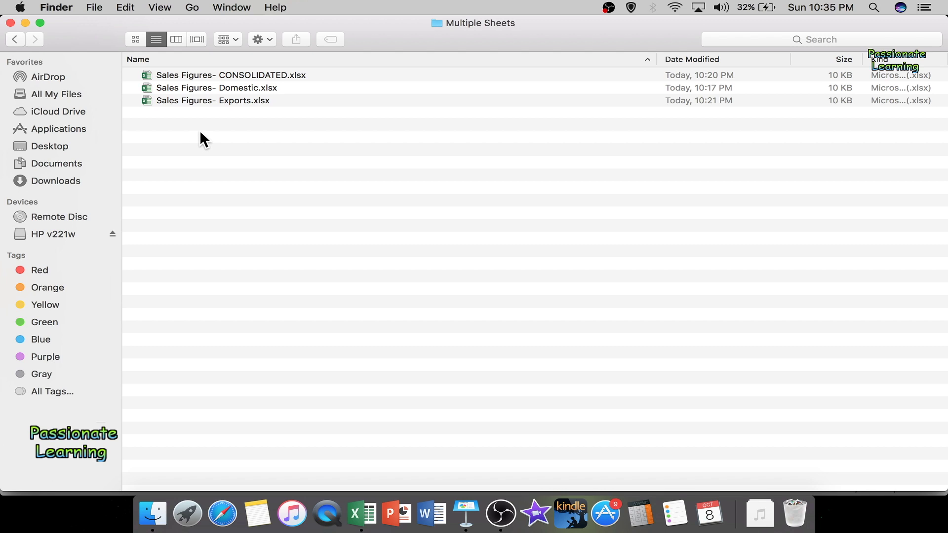
- Open Sales Figures- Exports.xlsx, Domestic.xlsx and CONSOLIDATED.xlsx from Finder
double_click(204, 101)
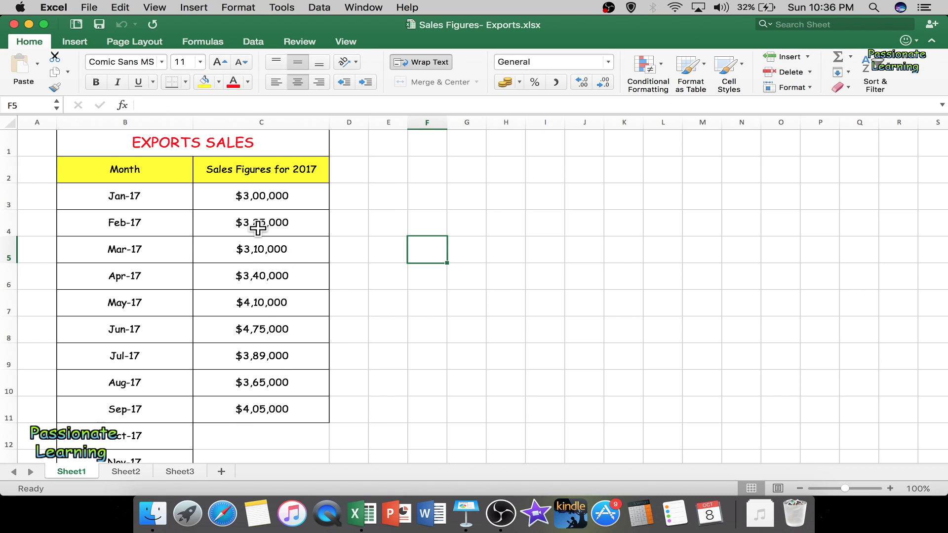
key(super+Tab)
double_click(237, 84)
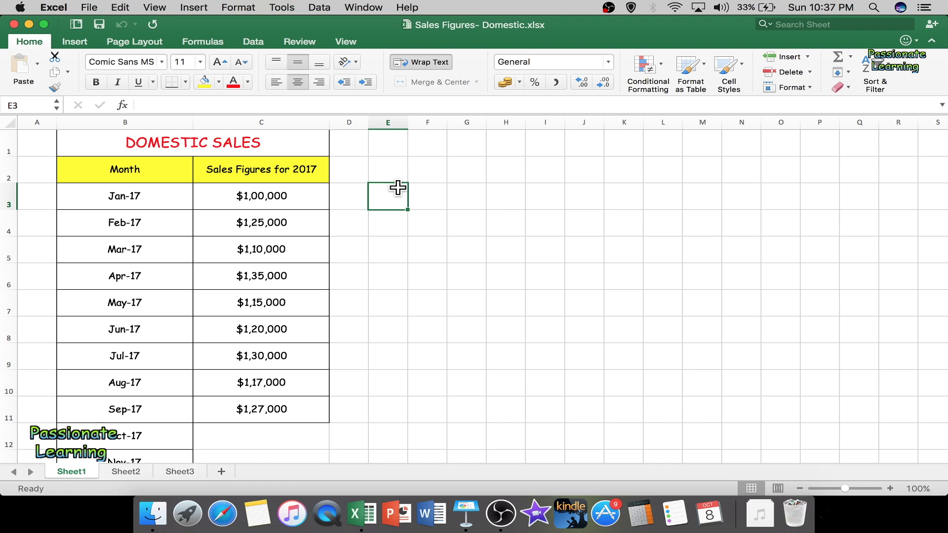
key(super+Tab)
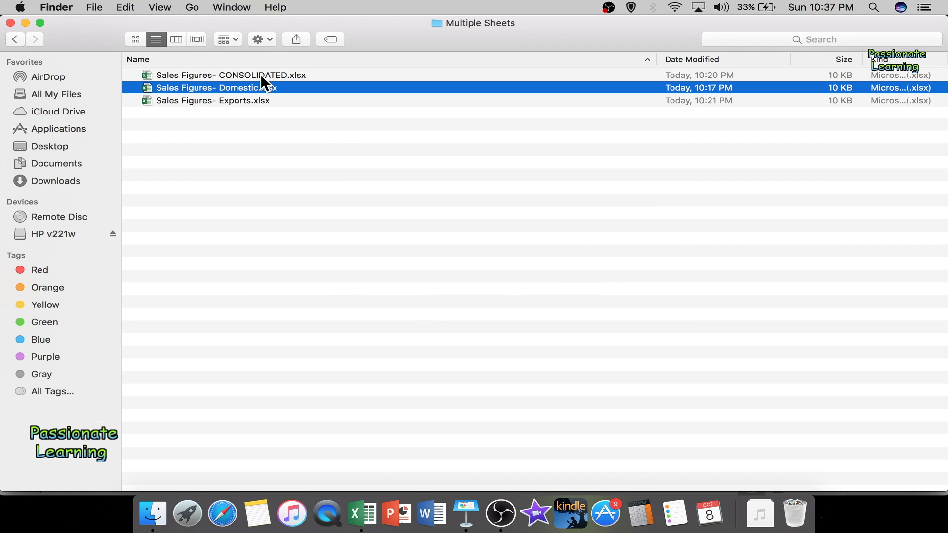
double_click(261, 76)
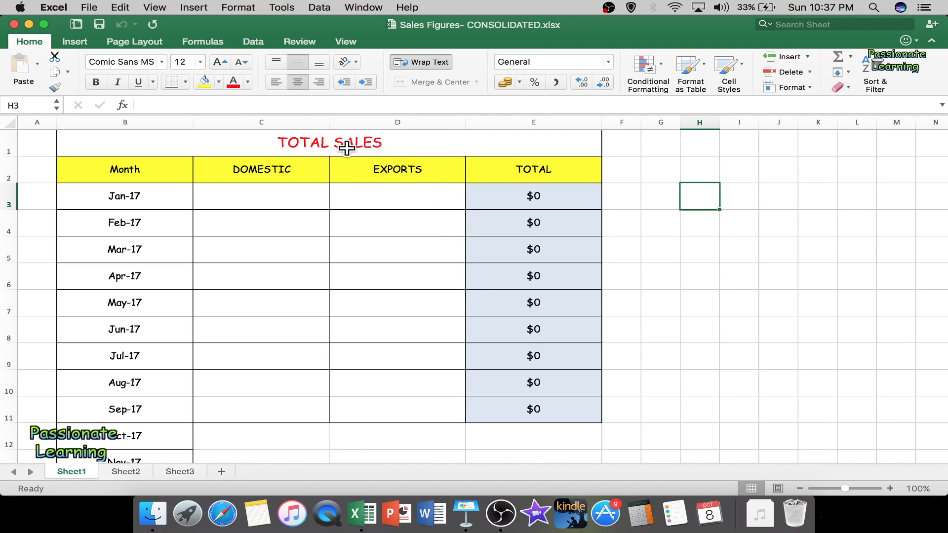
- Inspect the TOTAL SALES title and the =C3+D3 total formulas in E3 and E4
click(311, 143)
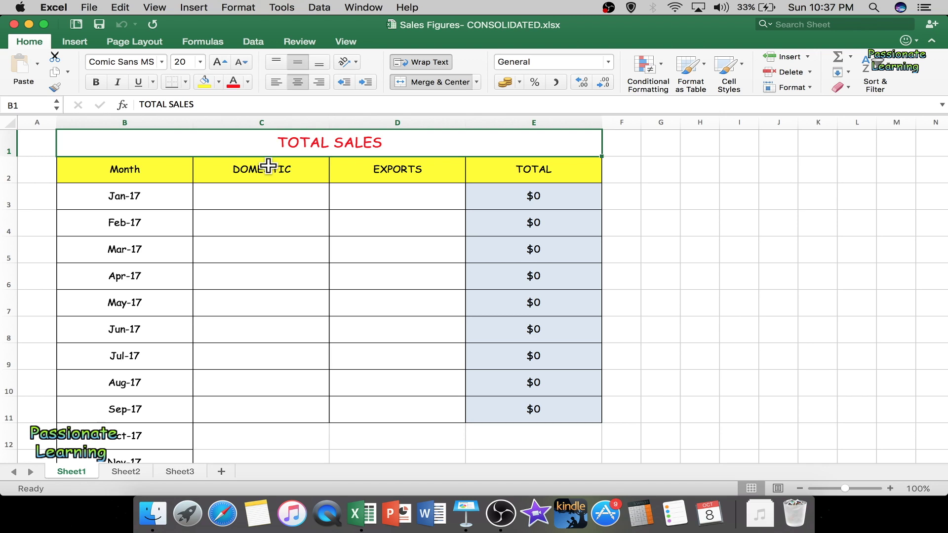
click(271, 204)
click(277, 216)
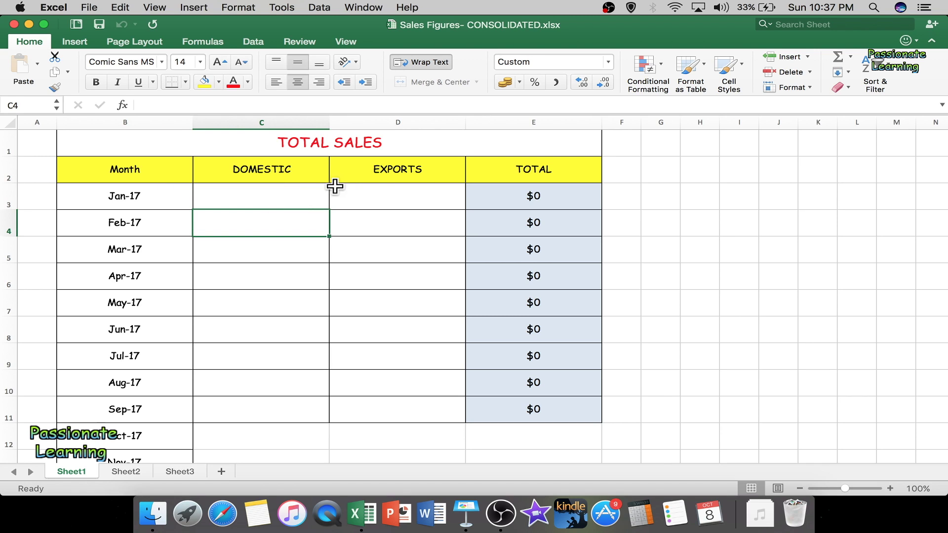
click(423, 186)
click(408, 220)
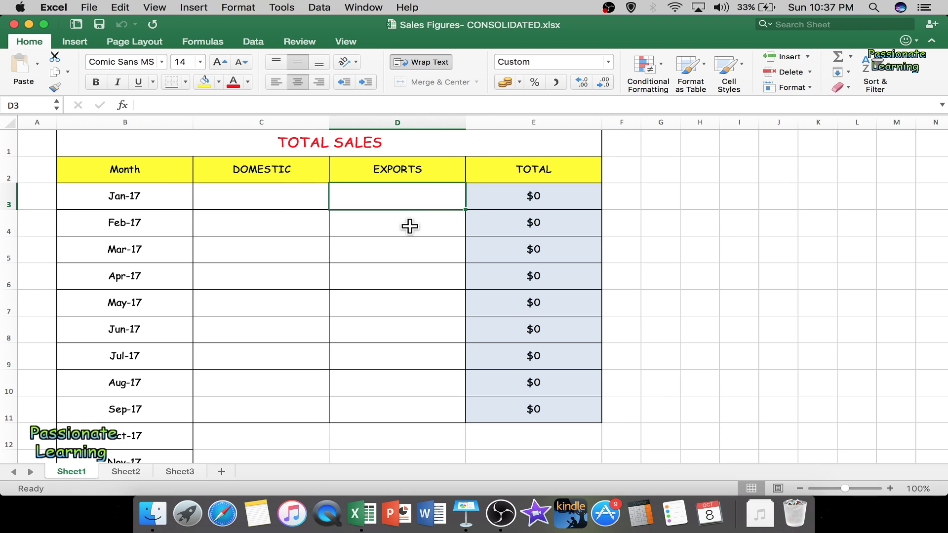
click(538, 196)
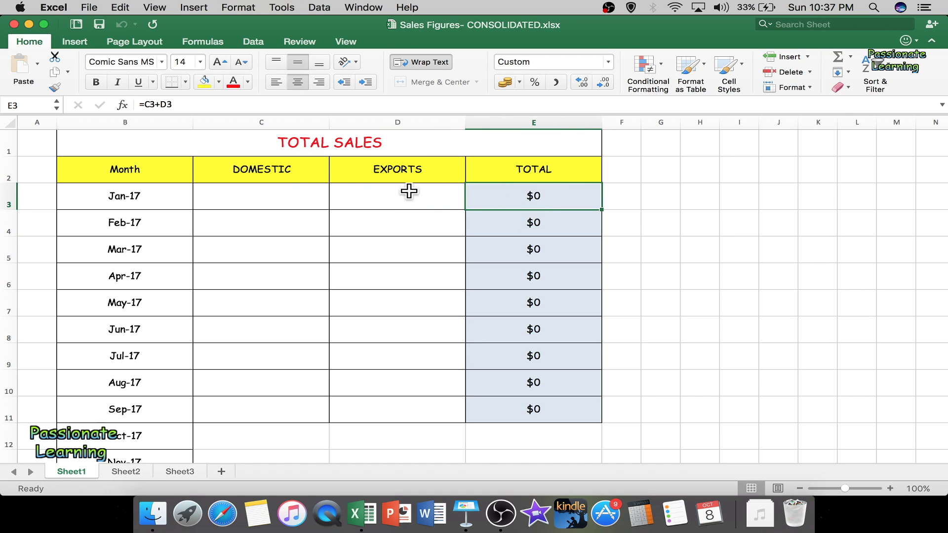
click(281, 200)
click(390, 195)
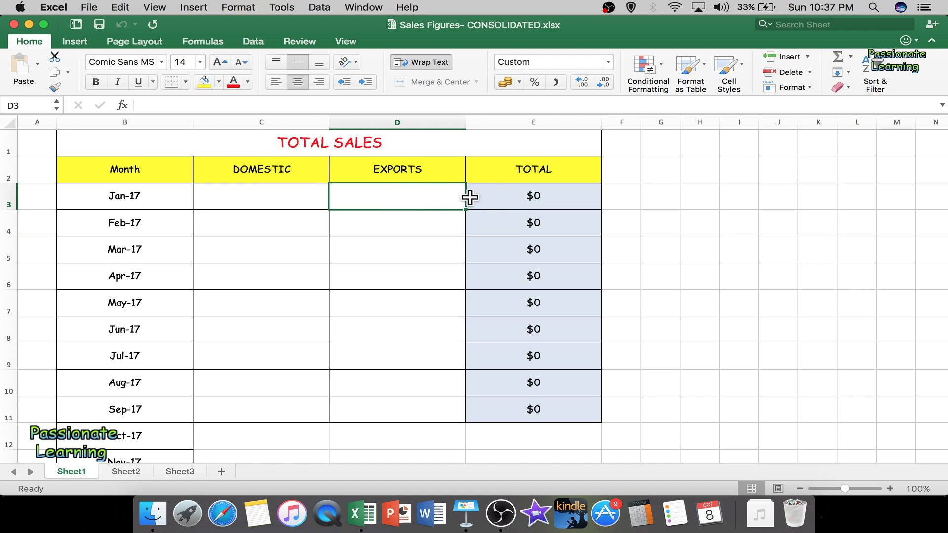
click(529, 198)
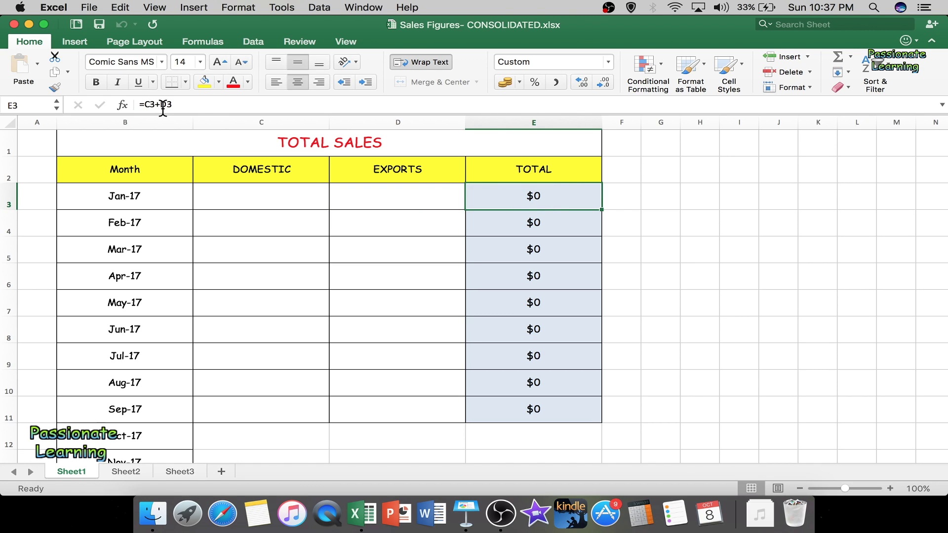
click(557, 223)
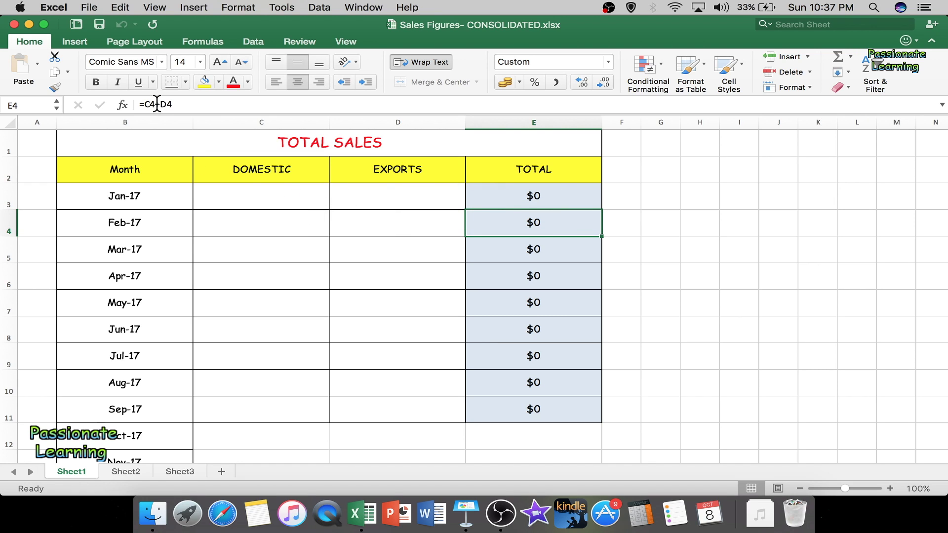
- Check the empty DOMESTIC cells C3–C6 and EXPORTS cells D3–D4
click(270, 208)
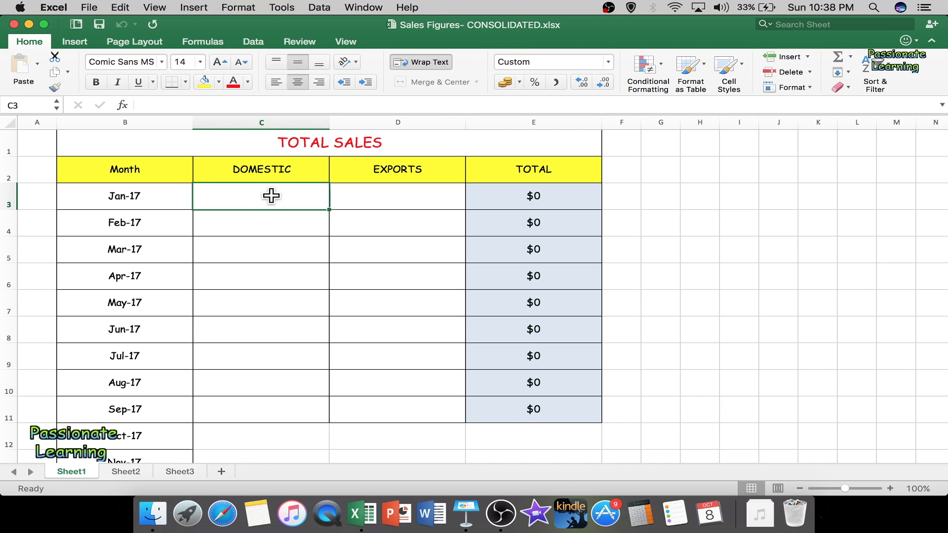
click(282, 228)
click(284, 254)
click(281, 273)
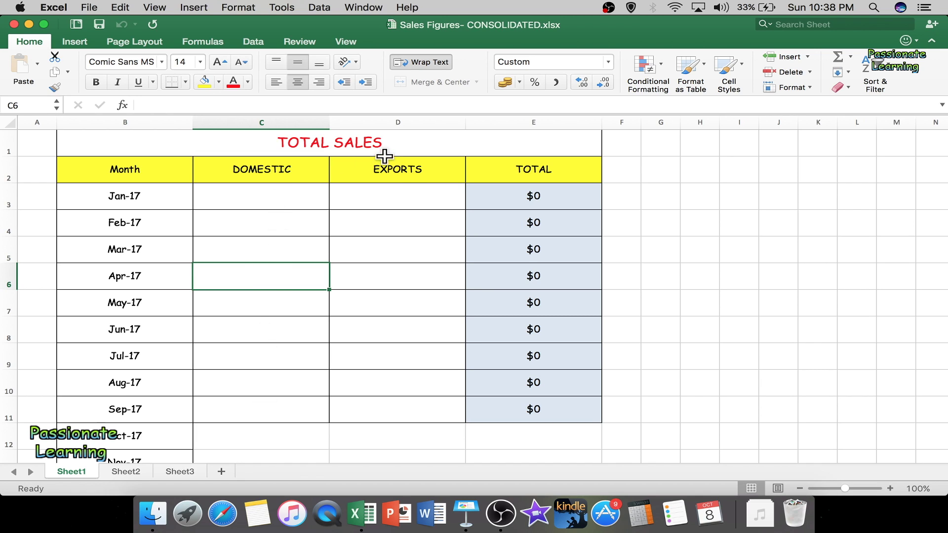
click(407, 196)
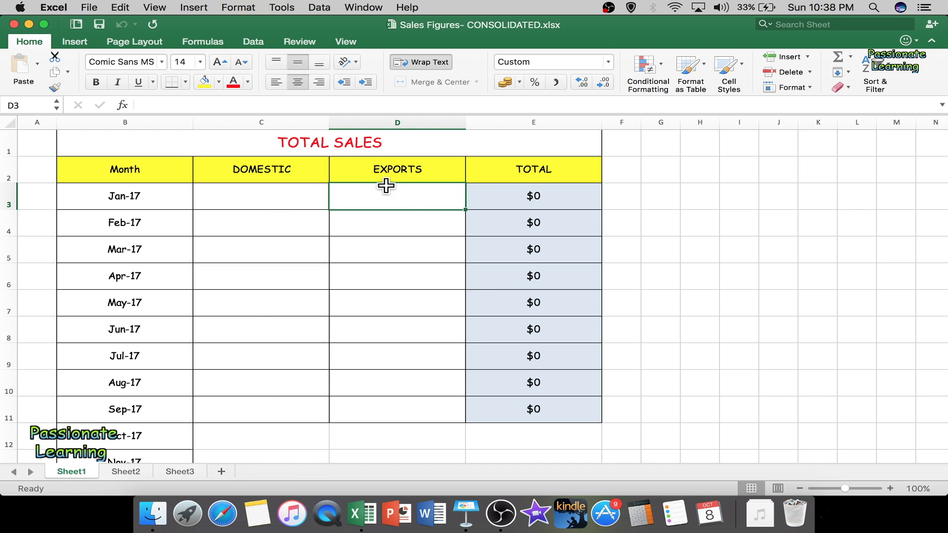
click(384, 231)
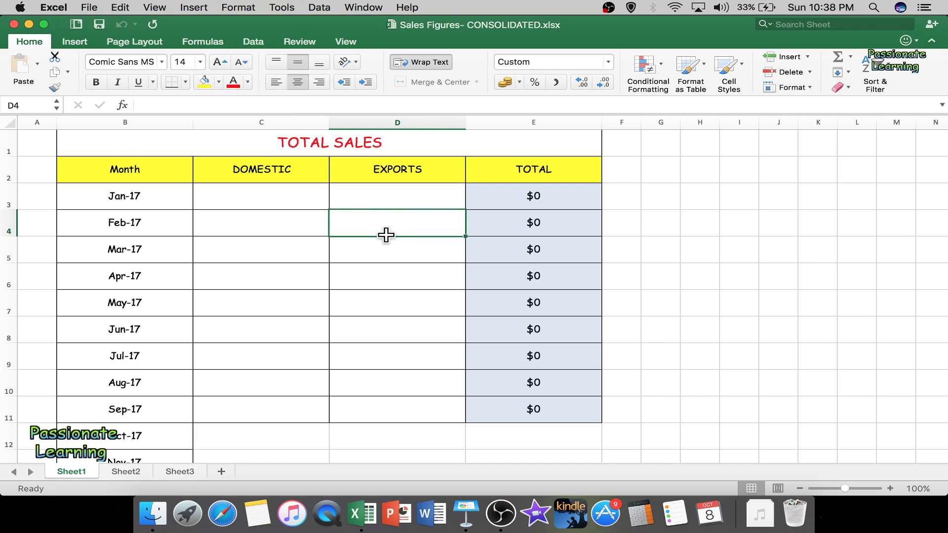
click(300, 200)
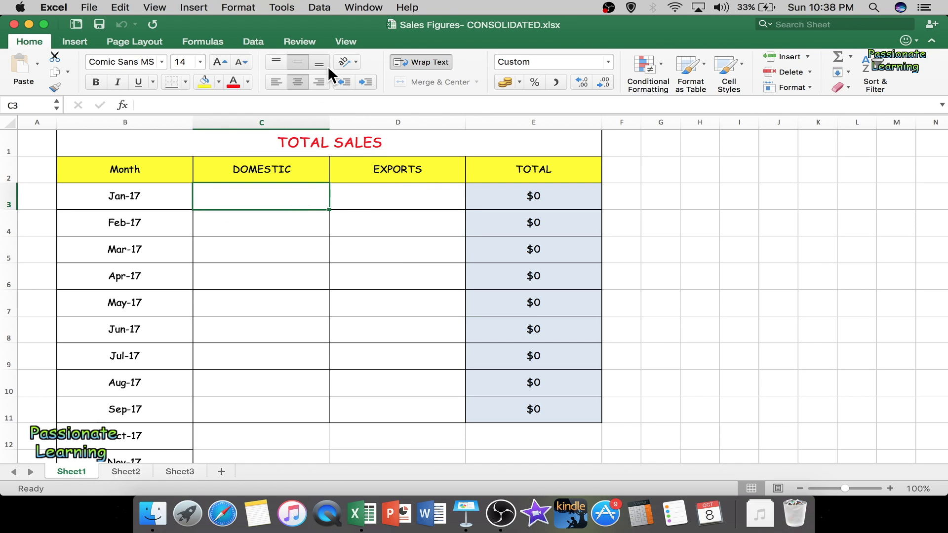
- Copy the Domestic workbook's Jan-17 figure $1,00,000 from C3, then return to CONSOLIDATED
click(363, 7)
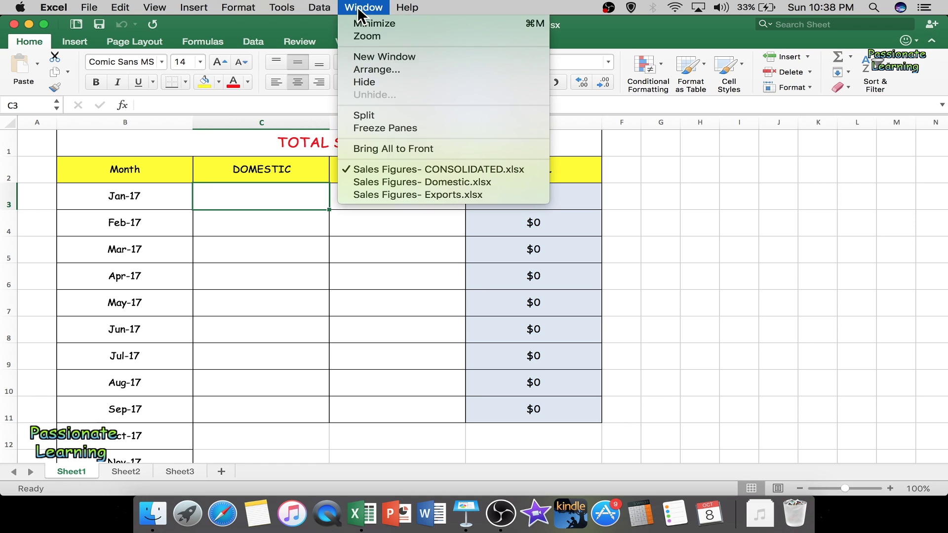
click(423, 181)
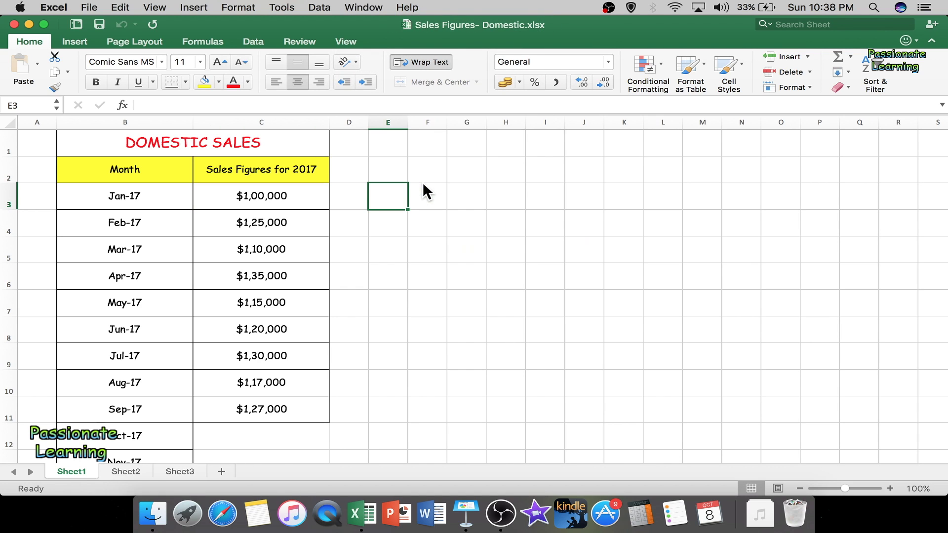
click(266, 197)
click(113, 195)
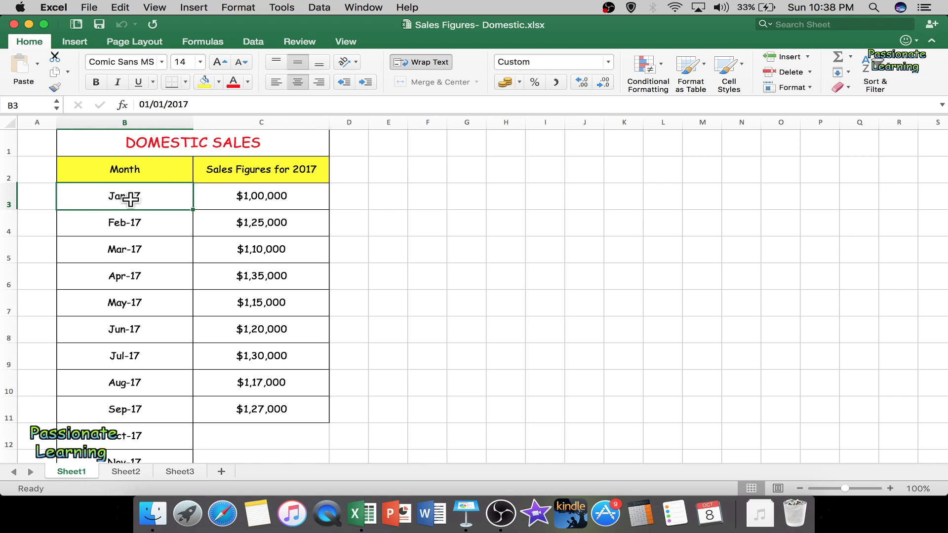
click(290, 195)
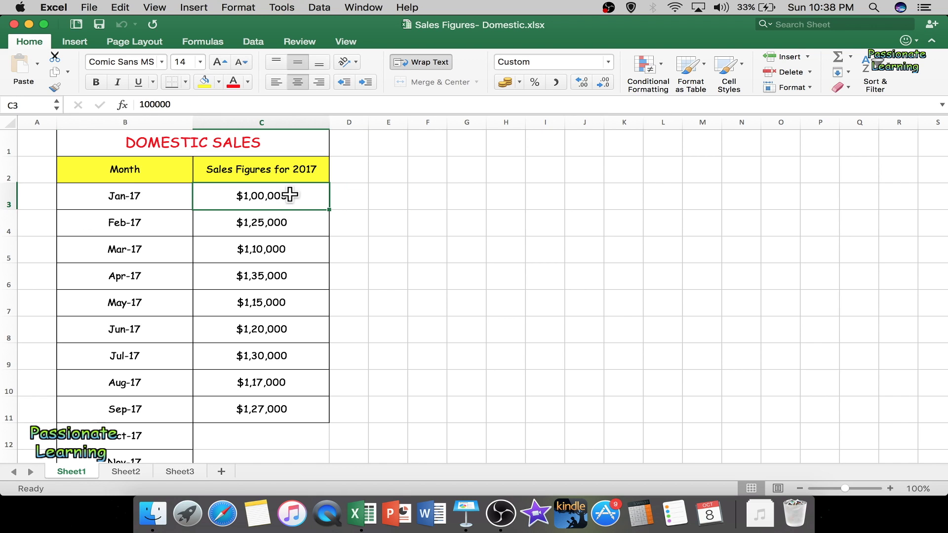
right_click(290, 195)
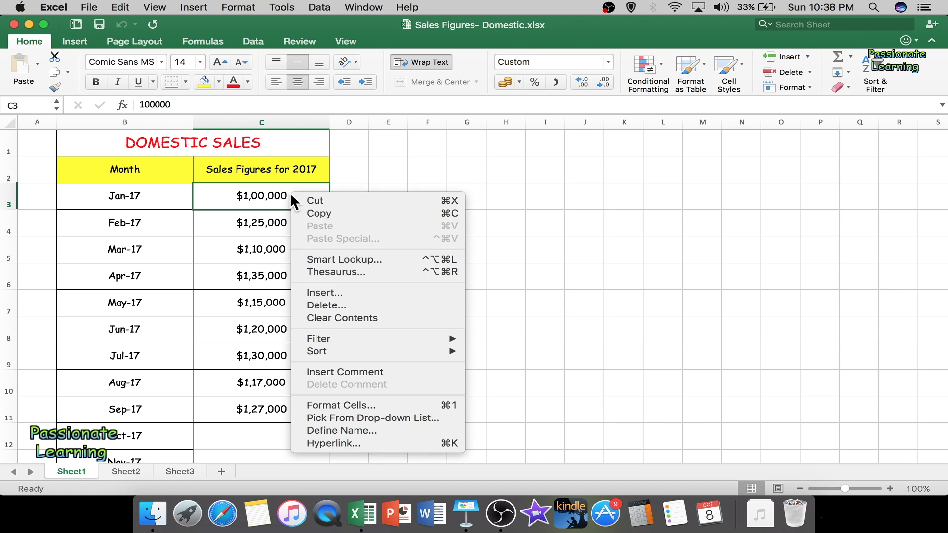
click(313, 214)
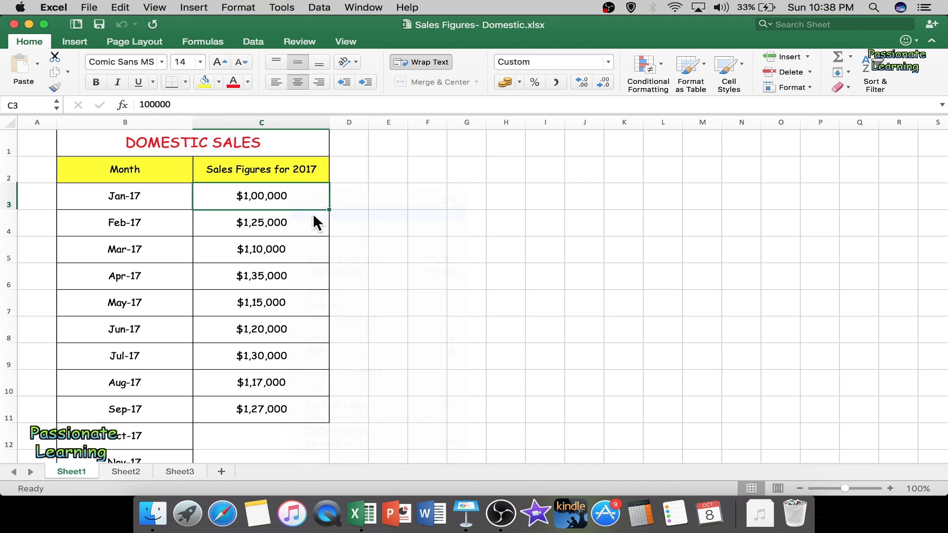
click(368, 7)
click(418, 170)
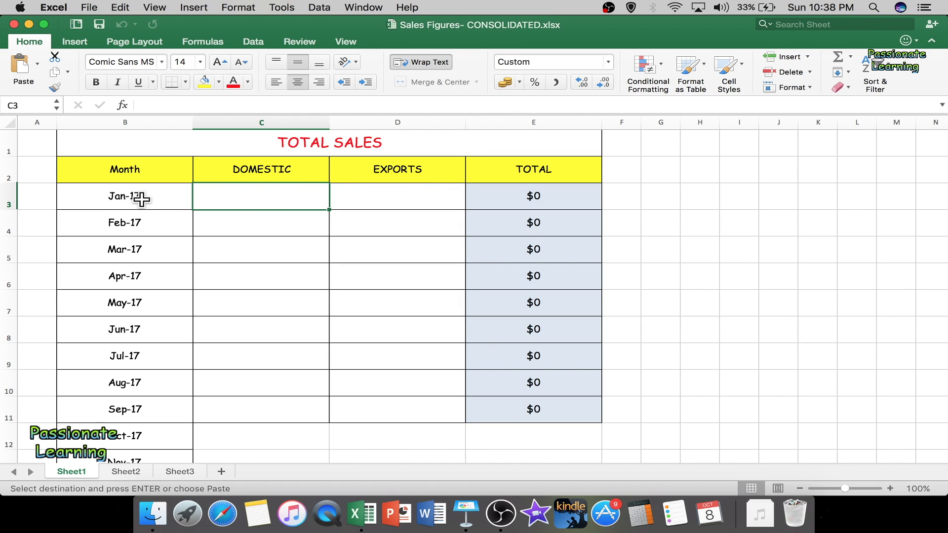
- Paste Link the copied figure into CONSOLIDATED cell C3, so it shows $1,00,000
right_click(260, 196)
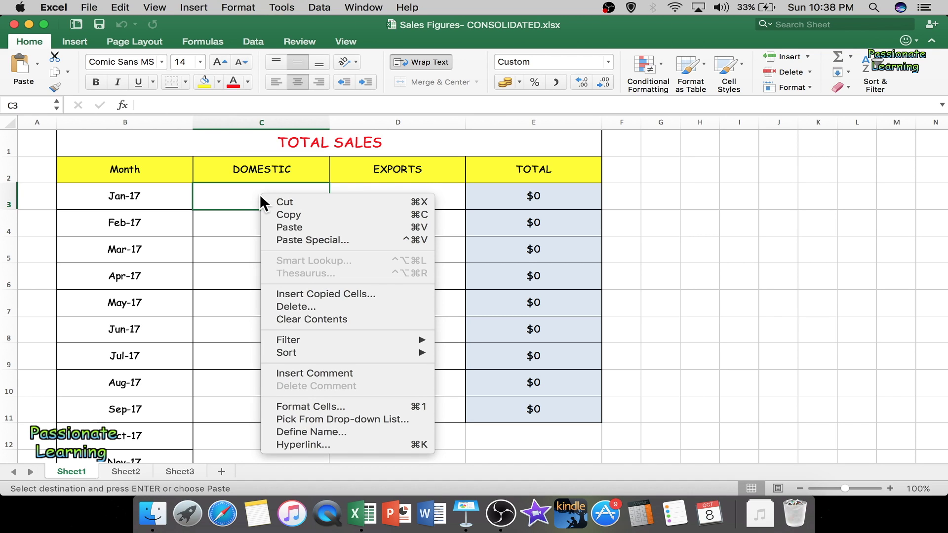
click(283, 239)
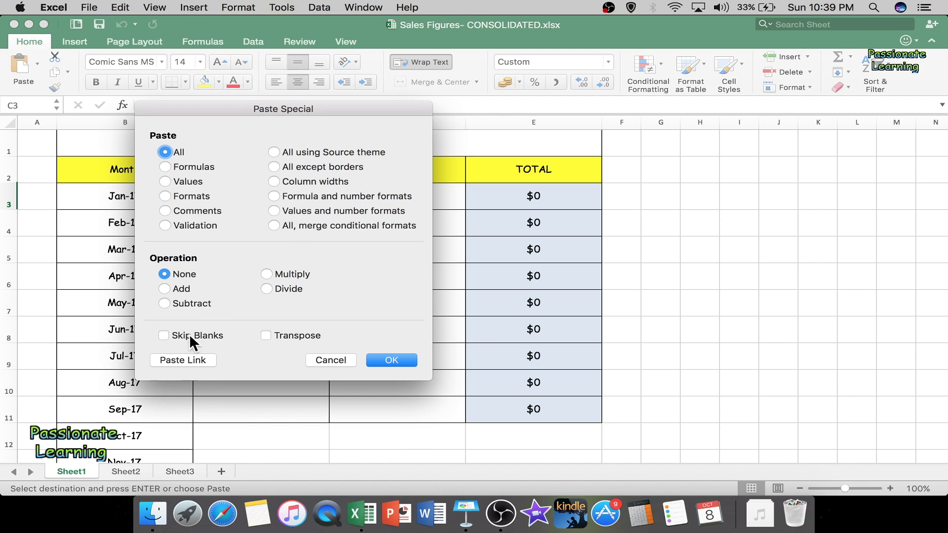
click(182, 360)
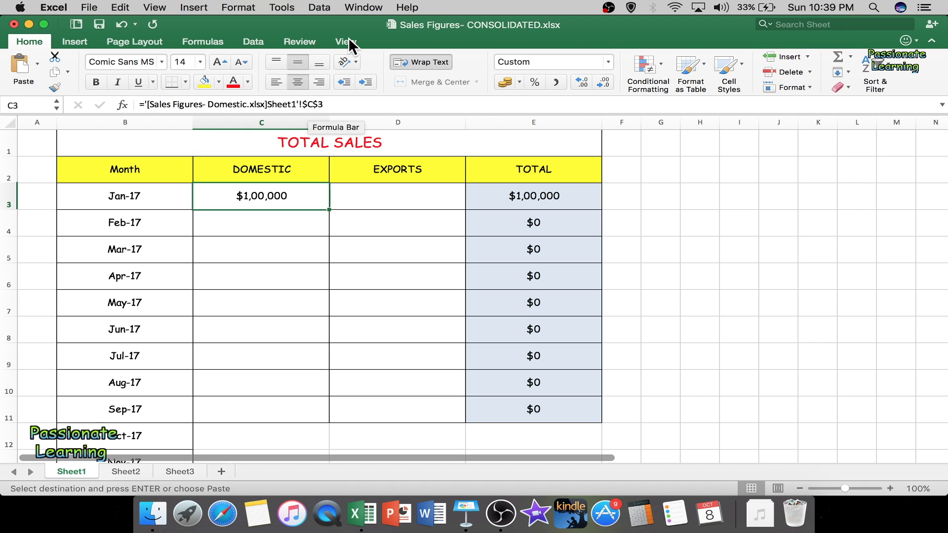
click(363, 7)
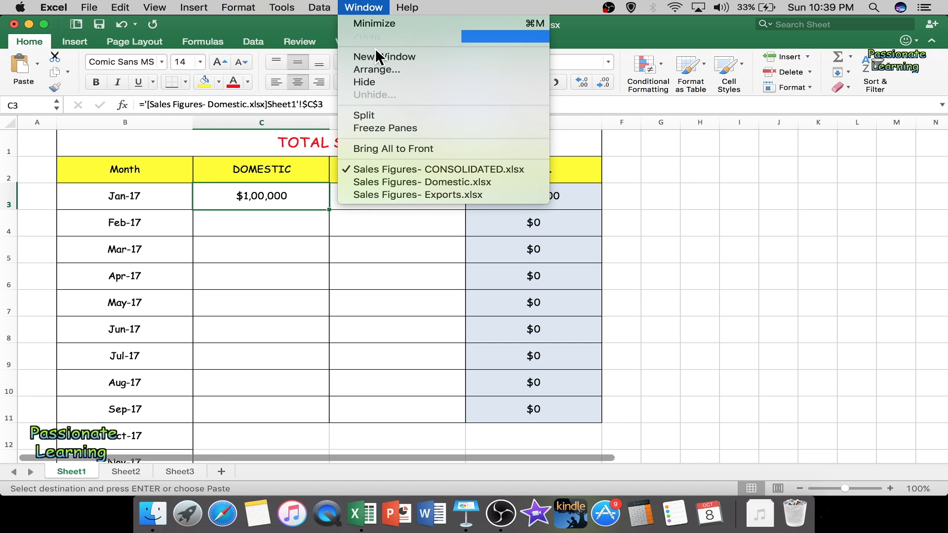
click(408, 180)
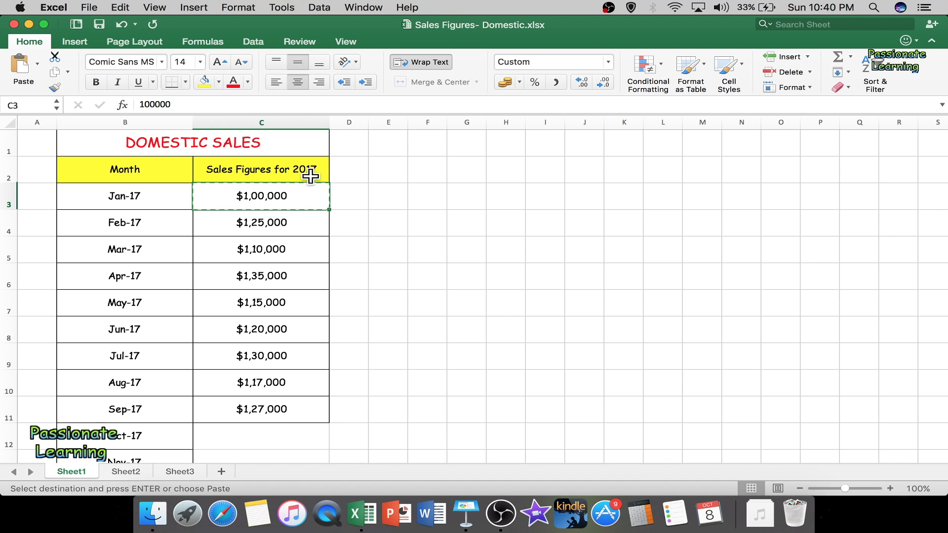
click(364, 7)
click(414, 169)
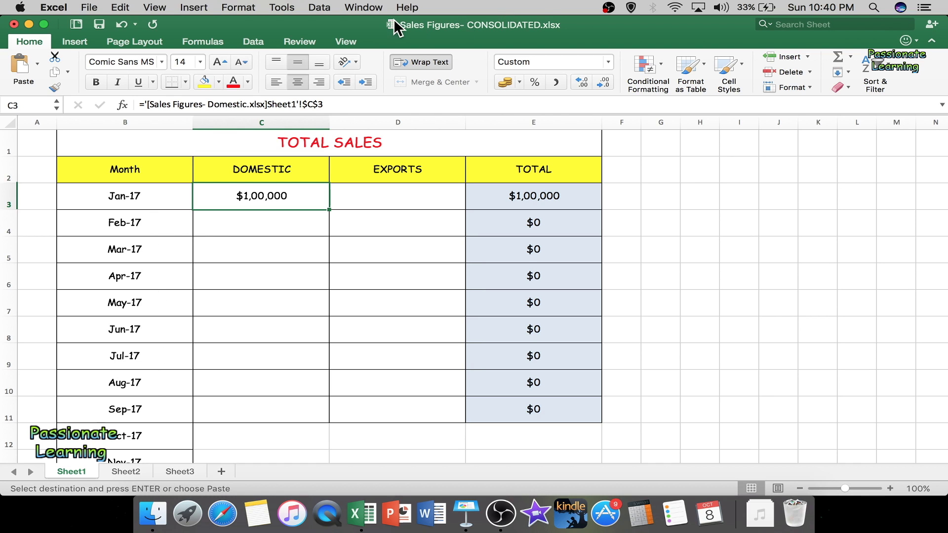
click(370, 12)
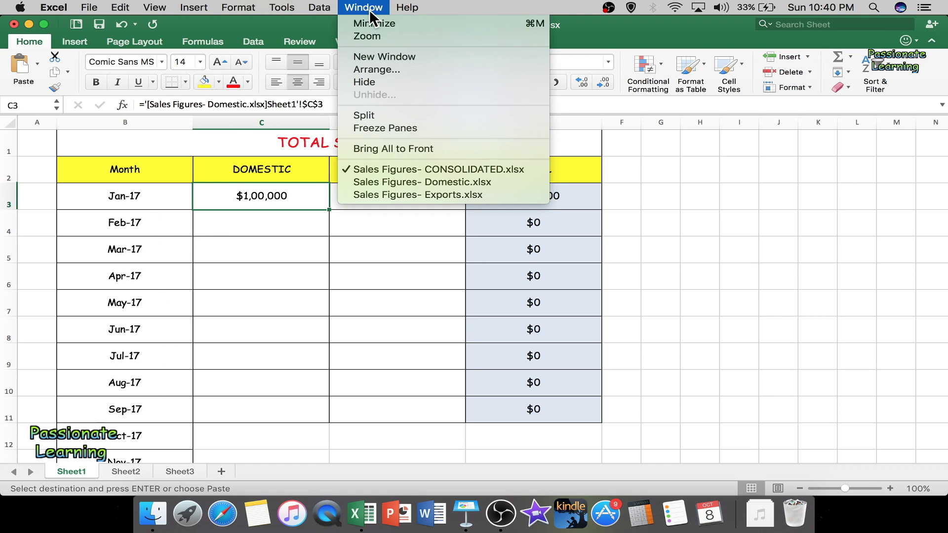
- Copy the Domestic workbook's Feb-17 to Sep-17 figures in C4:C11, then return to CONSOLIDATED
click(414, 181)
drag(265, 222, 243, 407)
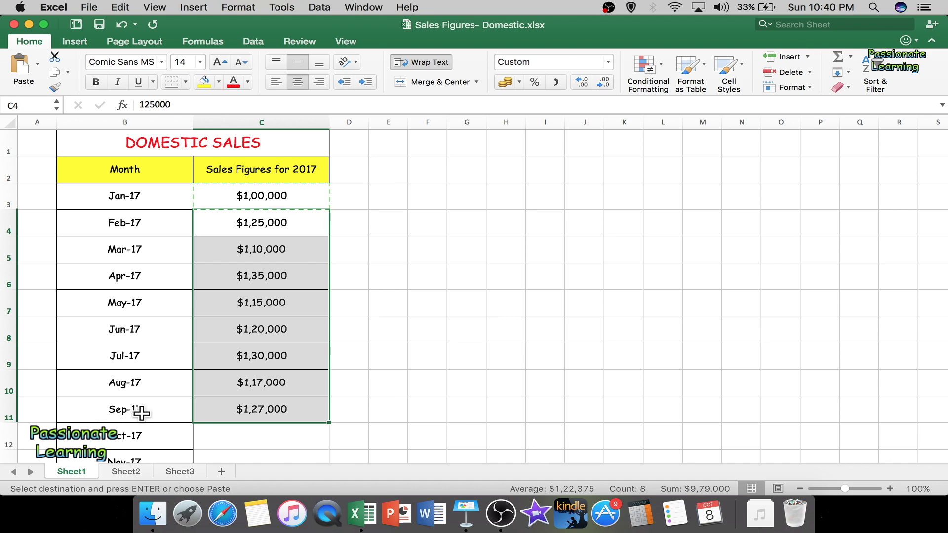
click(362, 212)
drag(304, 226, 265, 408)
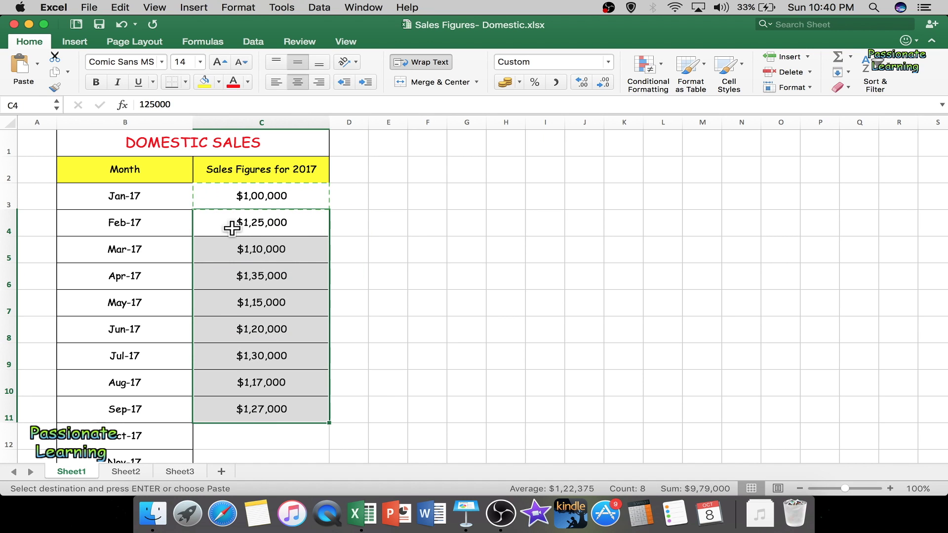
right_click(235, 228)
click(261, 246)
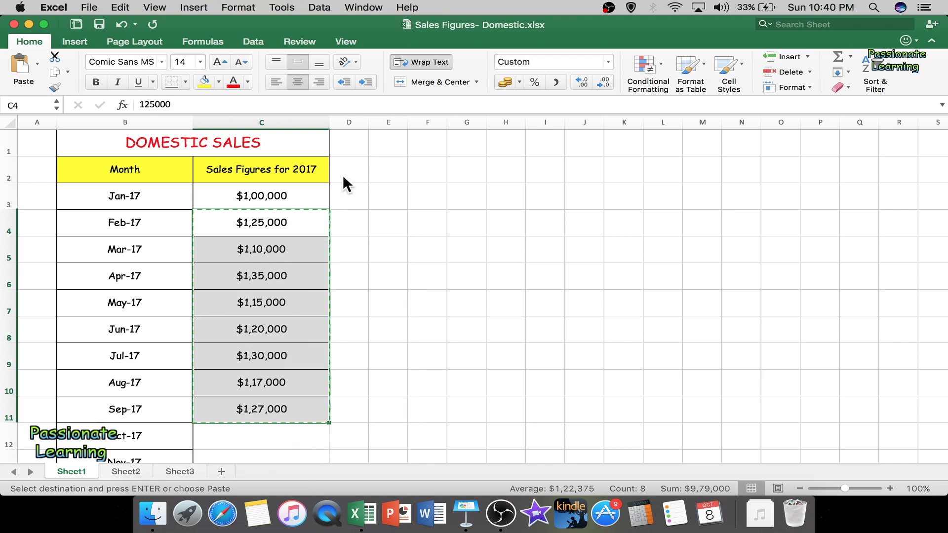
click(371, 7)
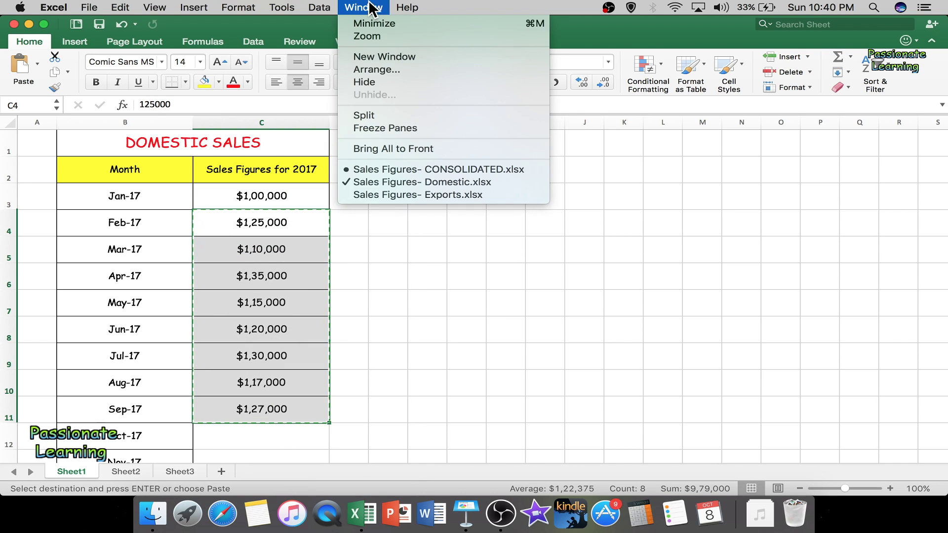
click(416, 170)
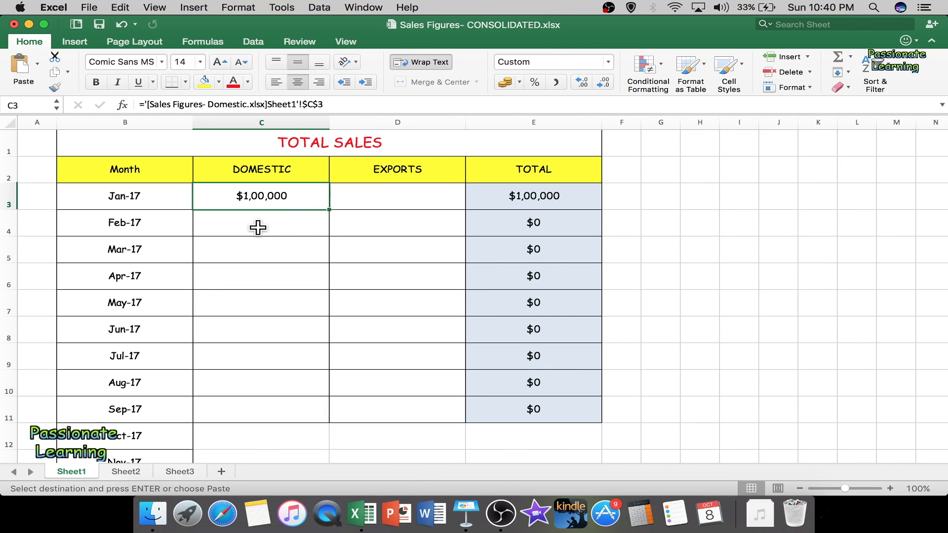
- Paste Link the copied figures into C4:C11, filling DOMESTIC with totals $1,25,000 to $1,27,000
click(250, 227)
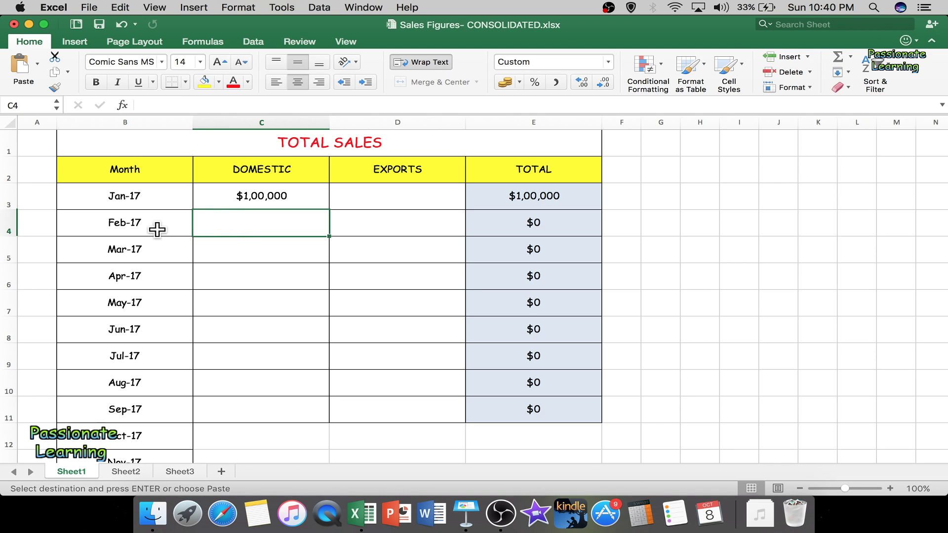
right_click(236, 215)
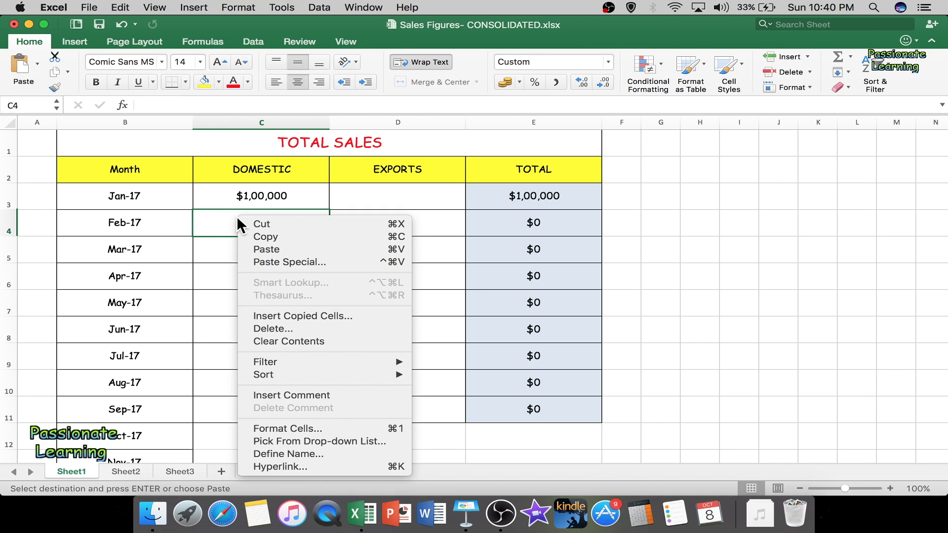
click(271, 258)
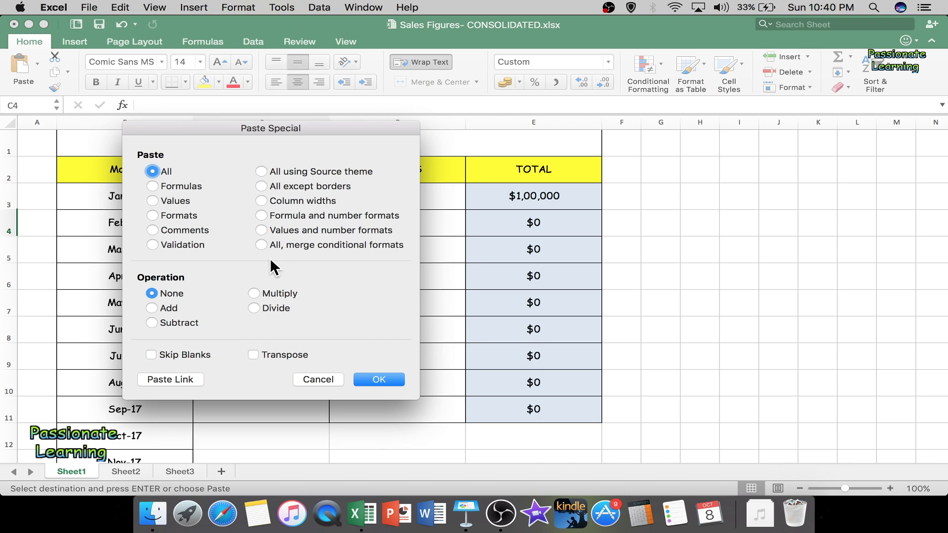
click(170, 380)
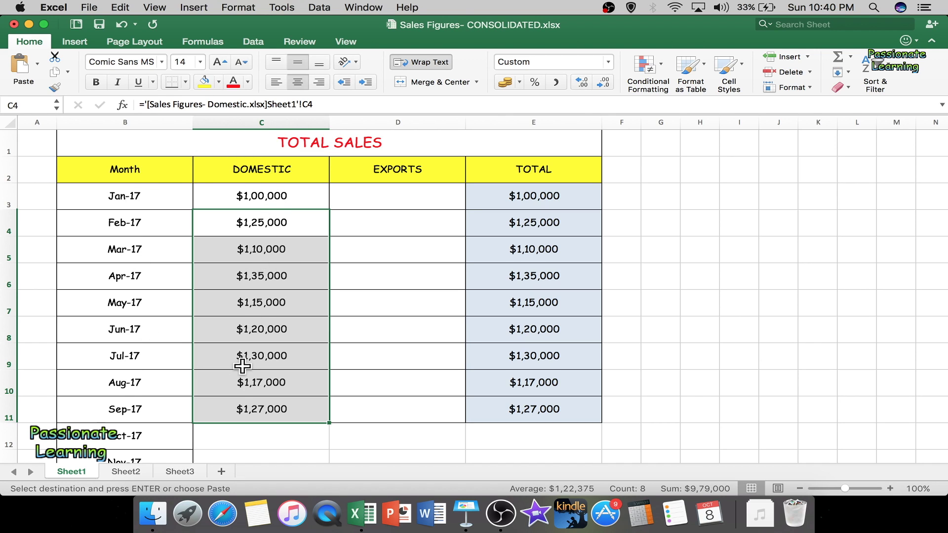
click(376, 194)
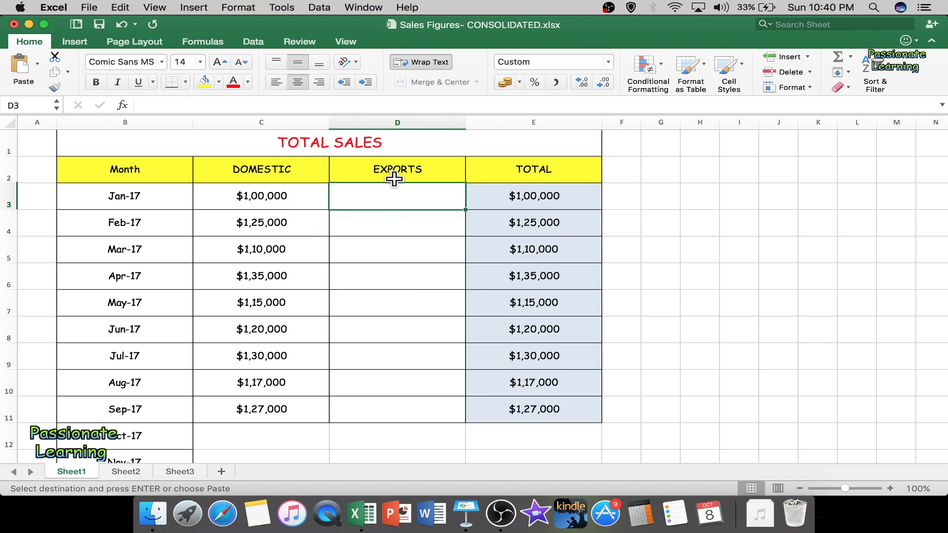
click(366, 8)
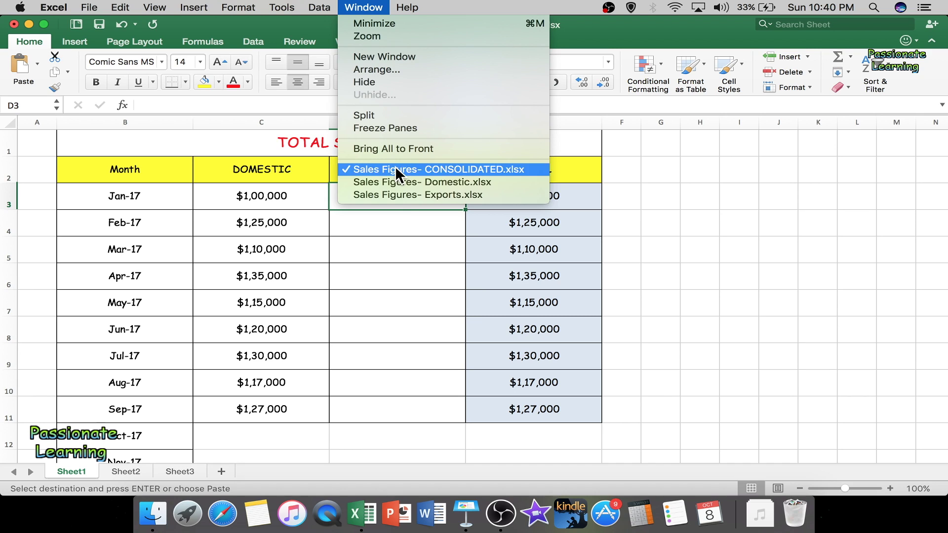
- Copy the Exports workbook's Jan-17 to Sep-17 figures in C3:C11
click(401, 194)
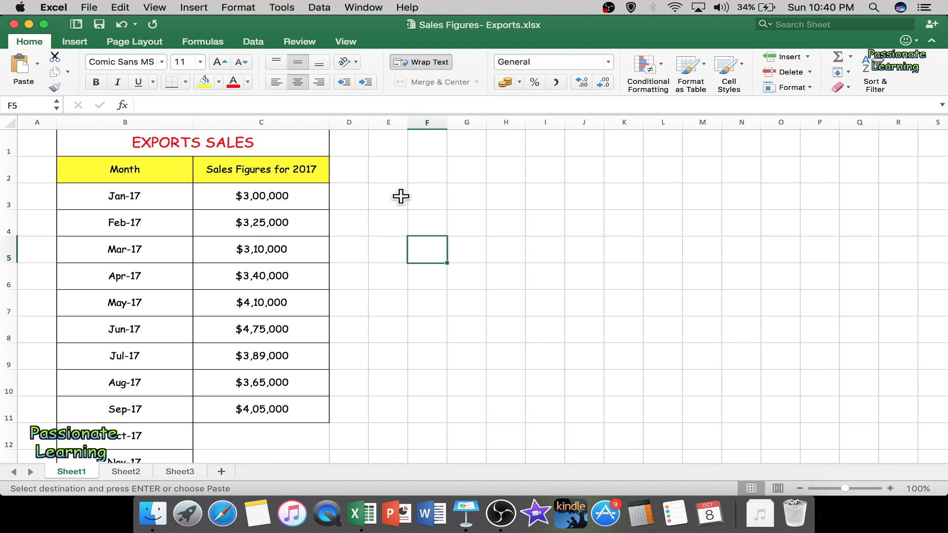
drag(284, 193, 254, 402)
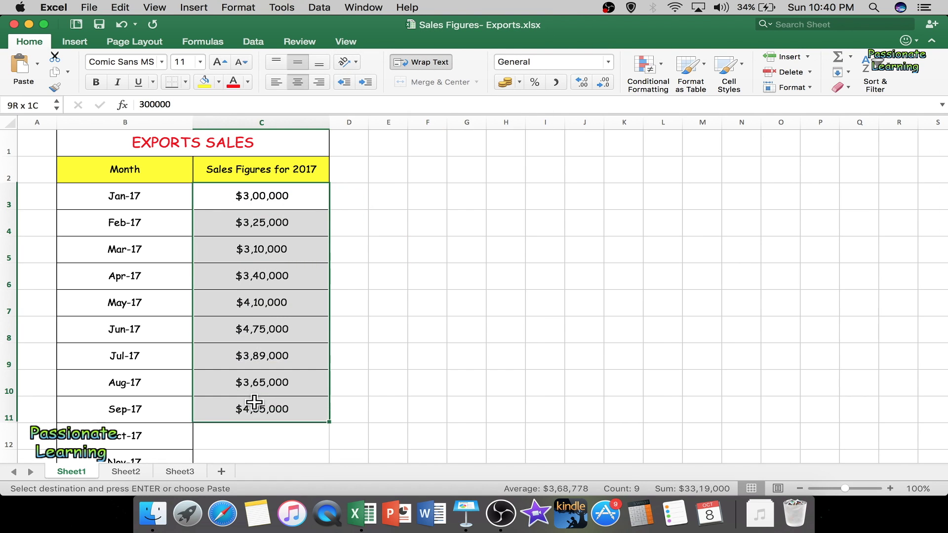
right_click(237, 210)
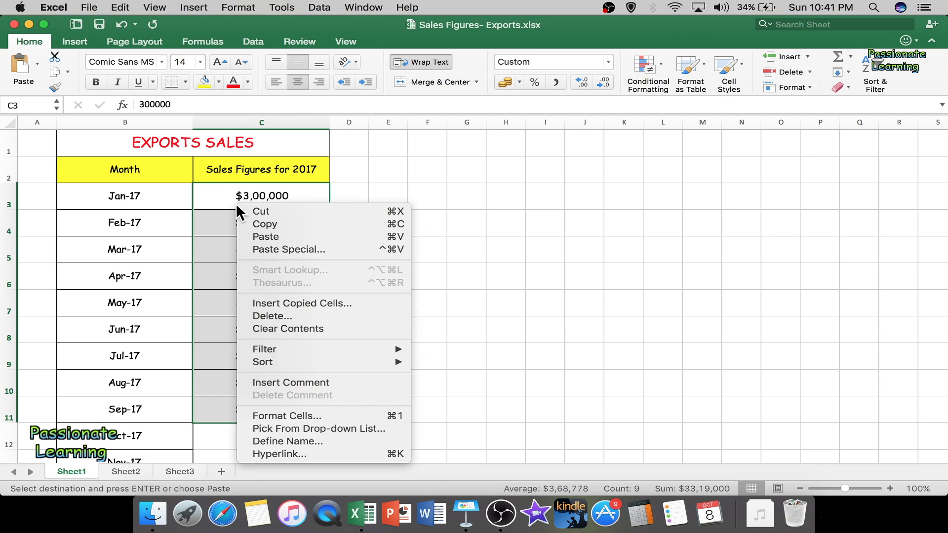
click(261, 221)
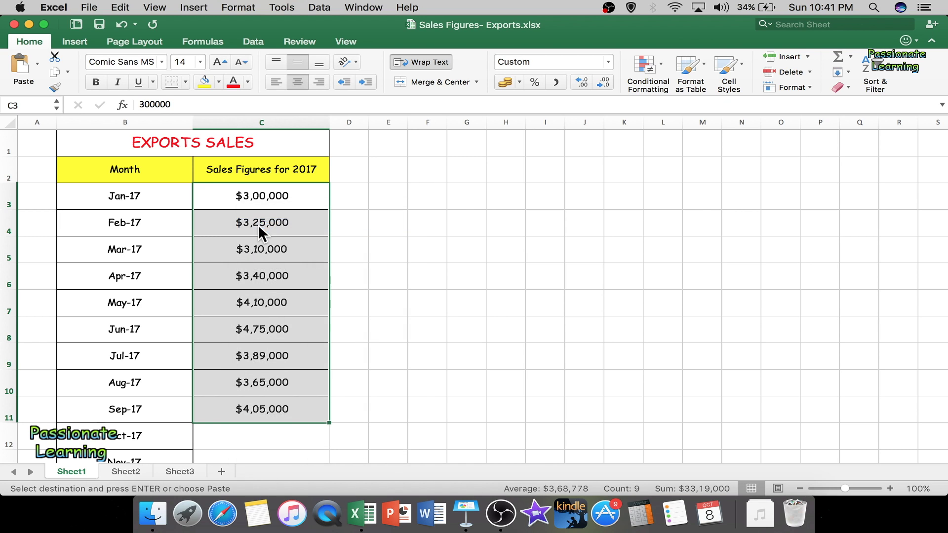
- Paste Link them into CONSOLIDATED from D3, giving totals from $4,00,000 to $5,32,000
click(363, 8)
click(395, 168)
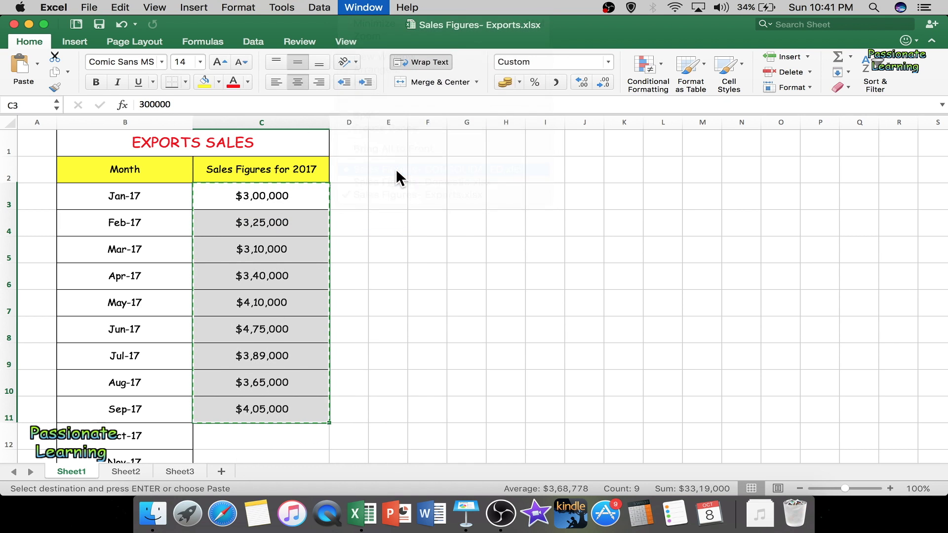
right_click(384, 202)
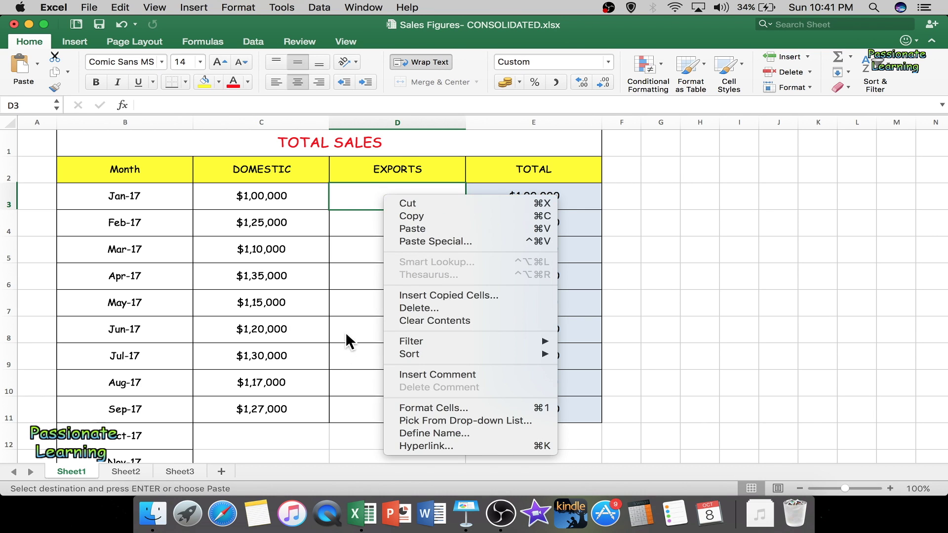
click(417, 241)
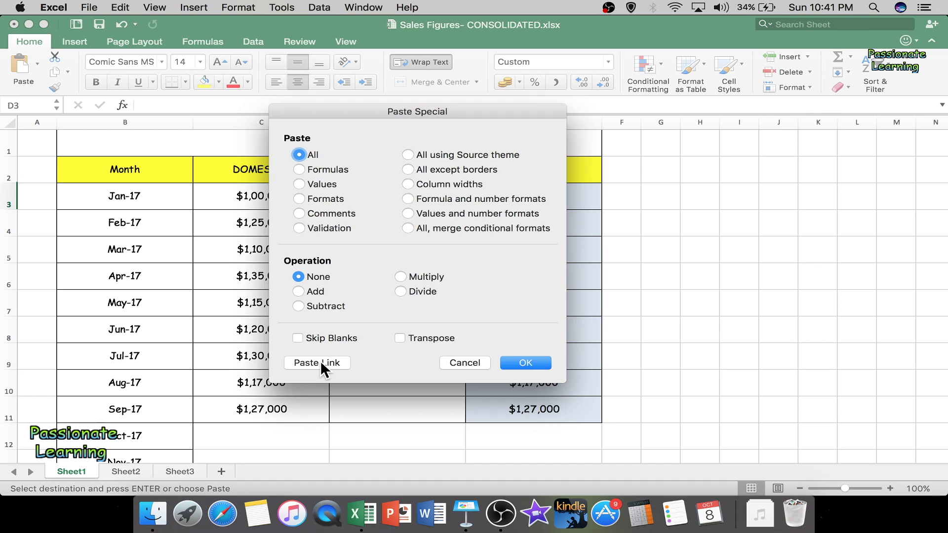
click(320, 363)
click(701, 203)
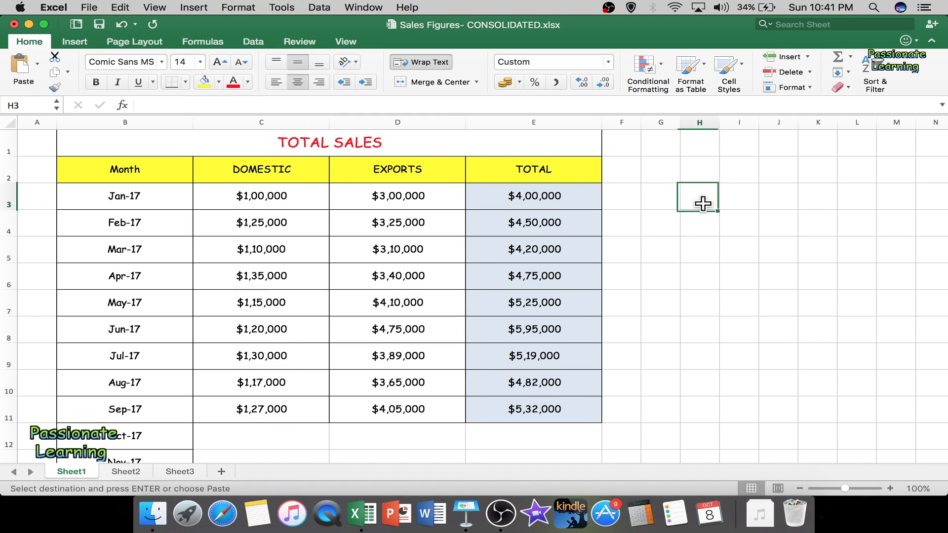
click(537, 193)
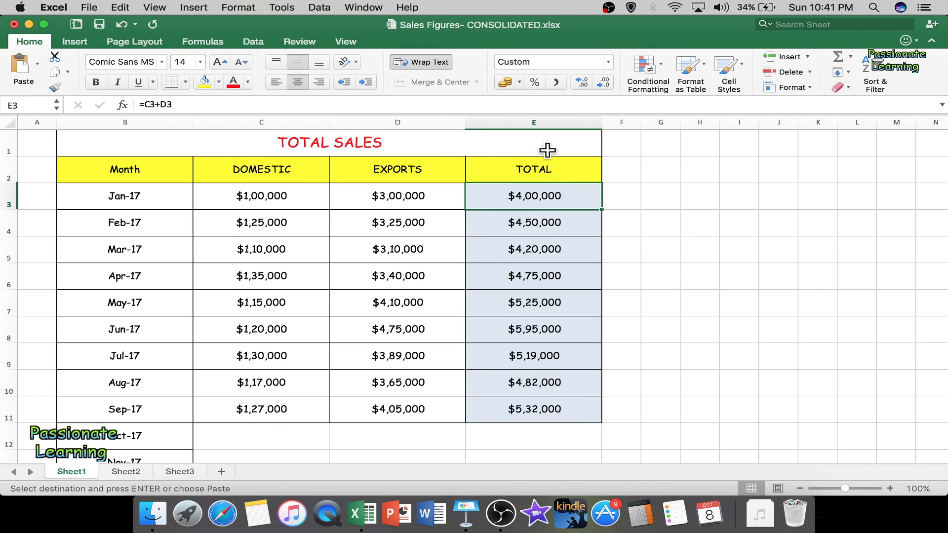
double_click(542, 199)
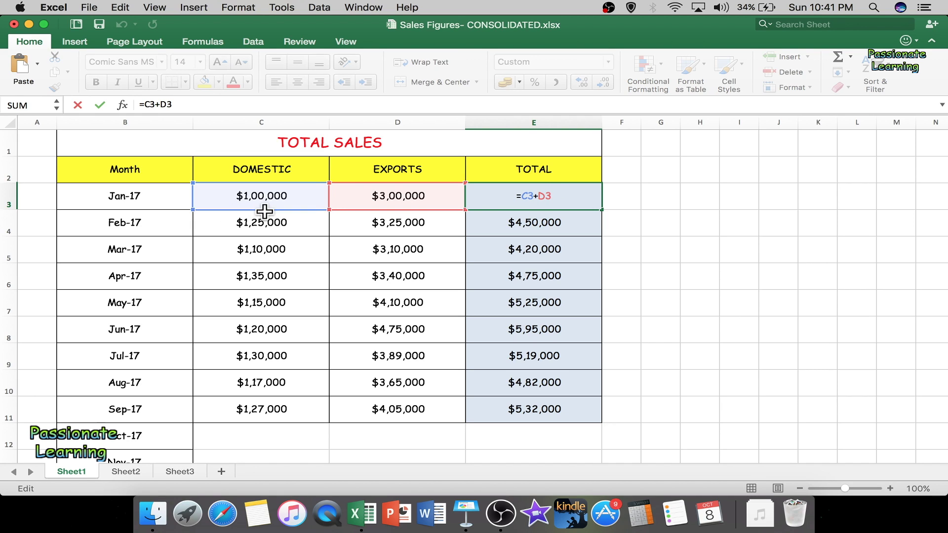
key(Return)
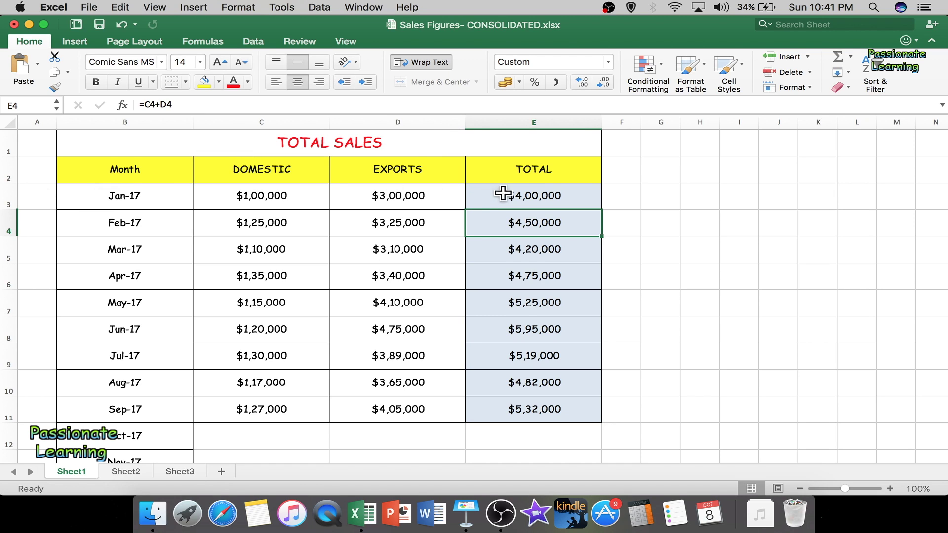
click(576, 197)
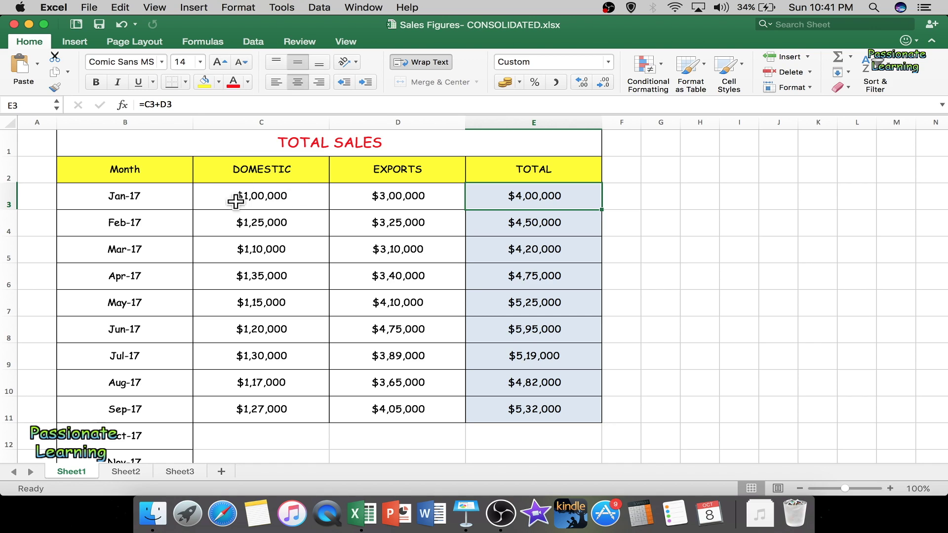
click(283, 198)
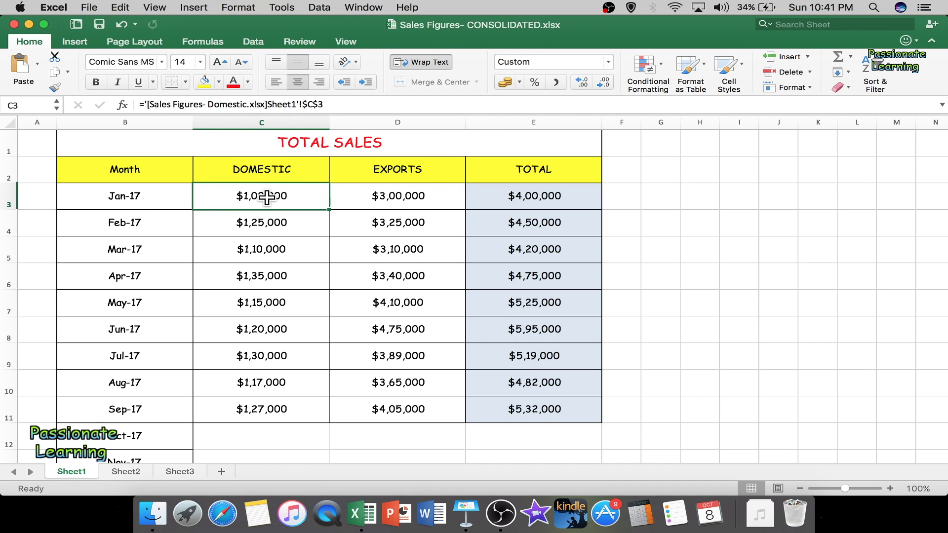
- Change the Domestic workbook's Jan-17 cell C3 from $1,00,000 to $2,50,000
click(356, 7)
click(430, 183)
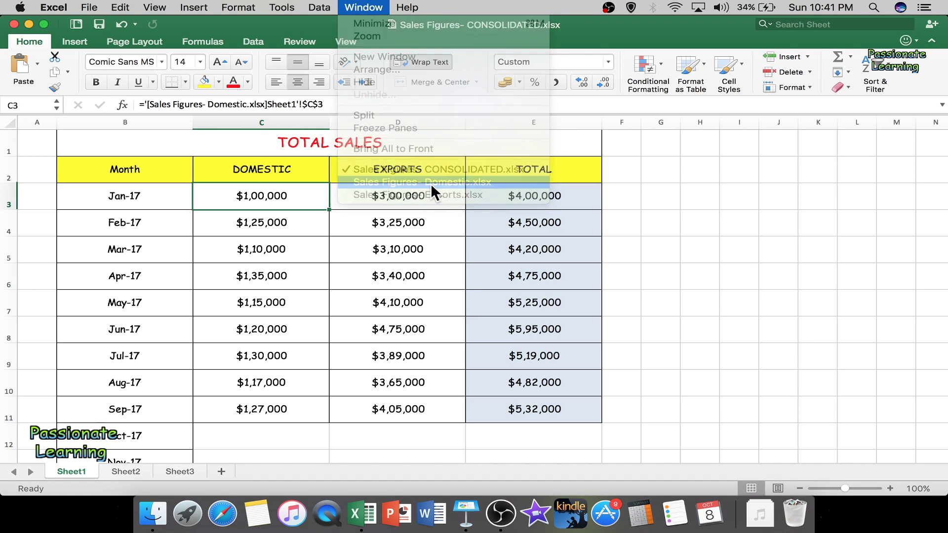
click(284, 196)
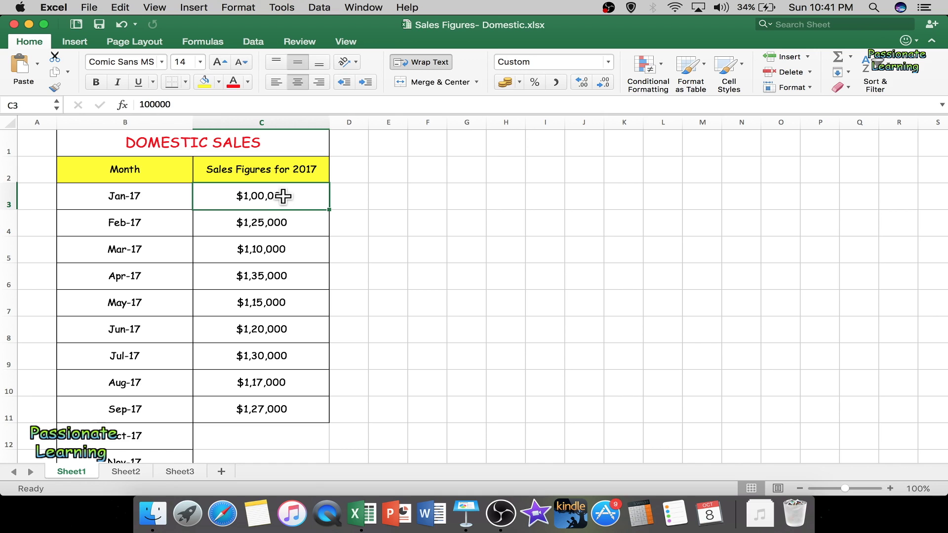
text(250000)
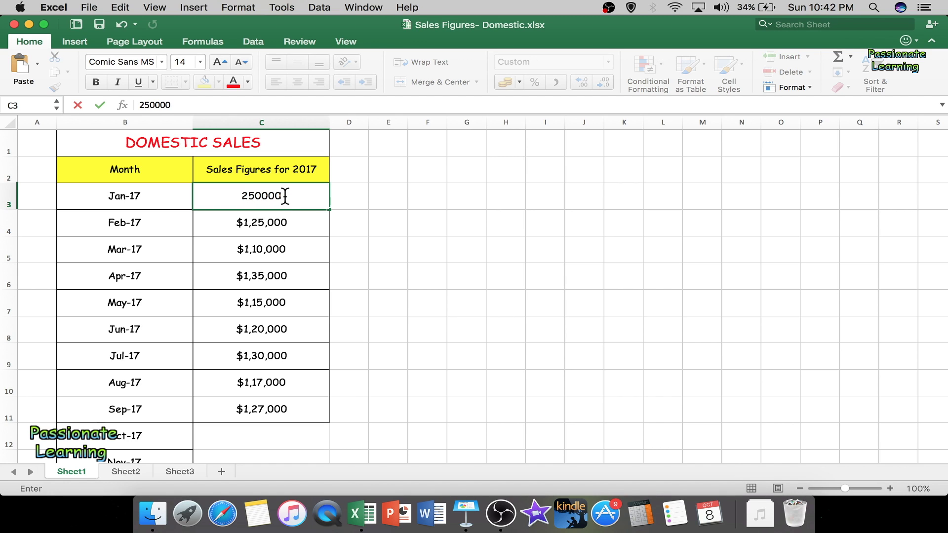
key(Return)
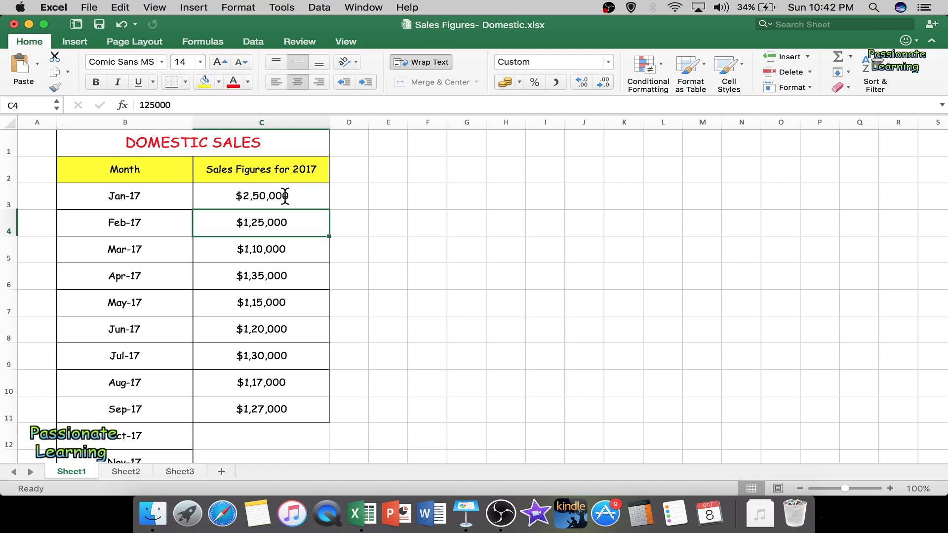
click(285, 196)
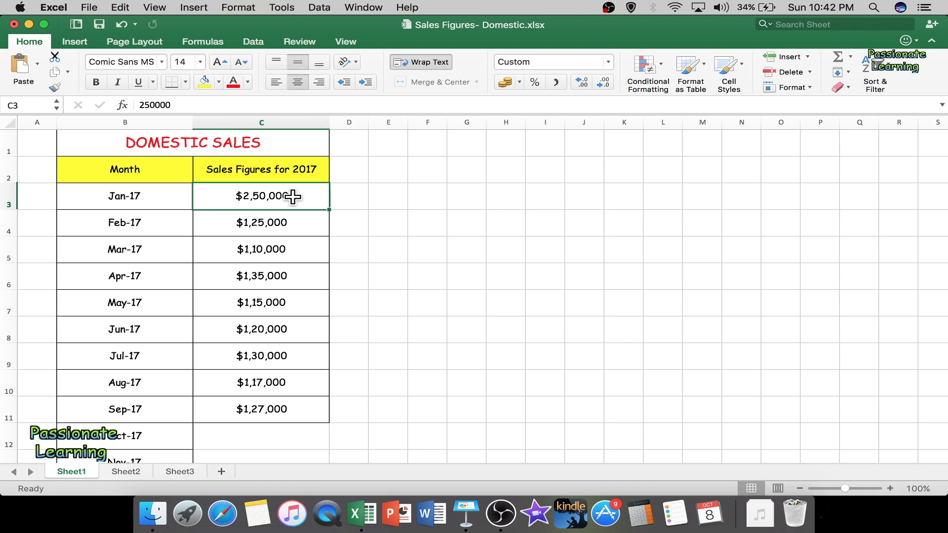
click(383, 7)
- In CONSOLIDATED, confirm C3 shows $2,50,000 and the Jan-17 total $5,50,000, checking D3's link
click(410, 169)
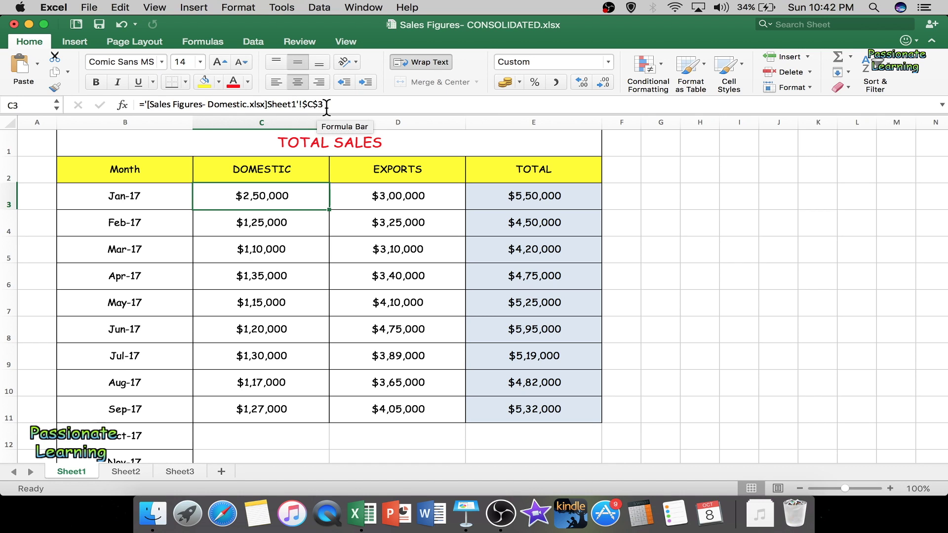
click(366, 199)
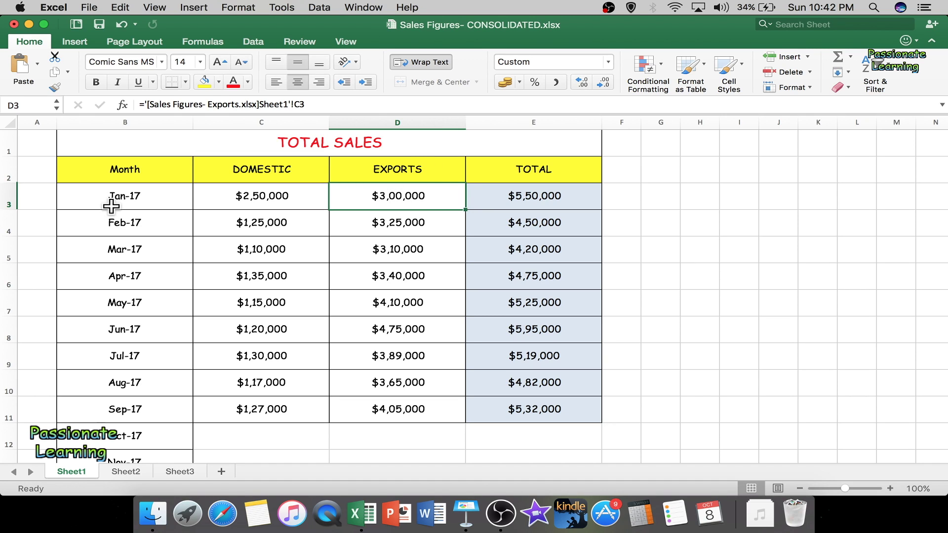
click(364, 7)
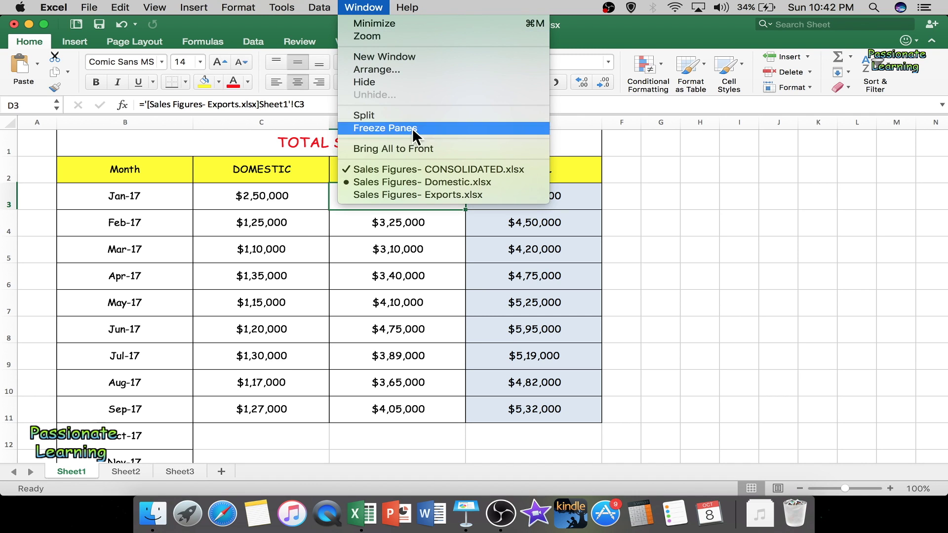
- Enter 7,50,000 in the Exports workbook's Jan-17 cell C3, replacing $3,00,000
click(421, 195)
click(212, 207)
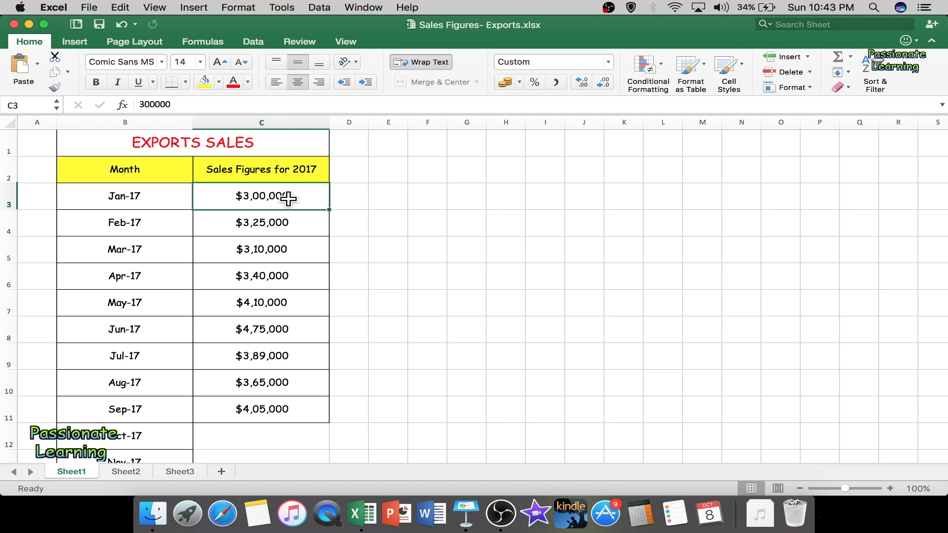
text(7,50,000)
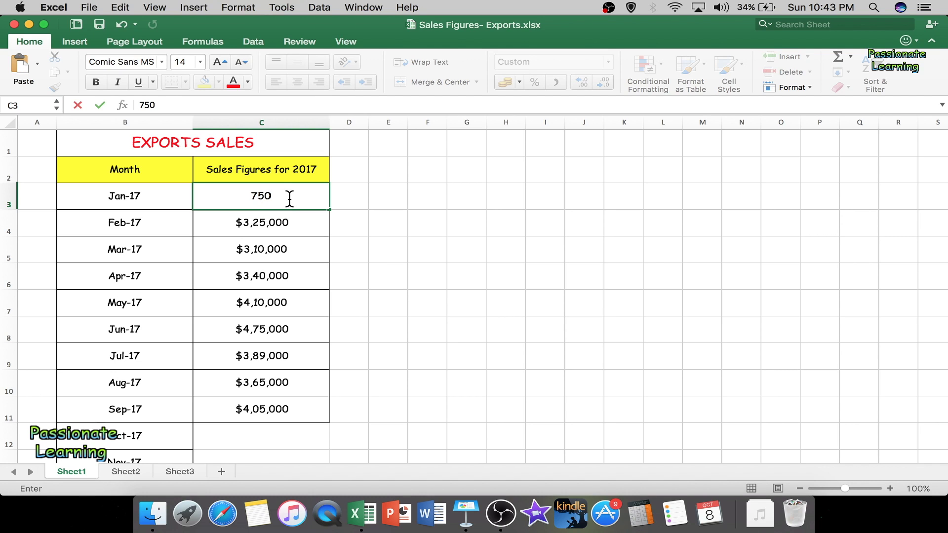
key(Return)
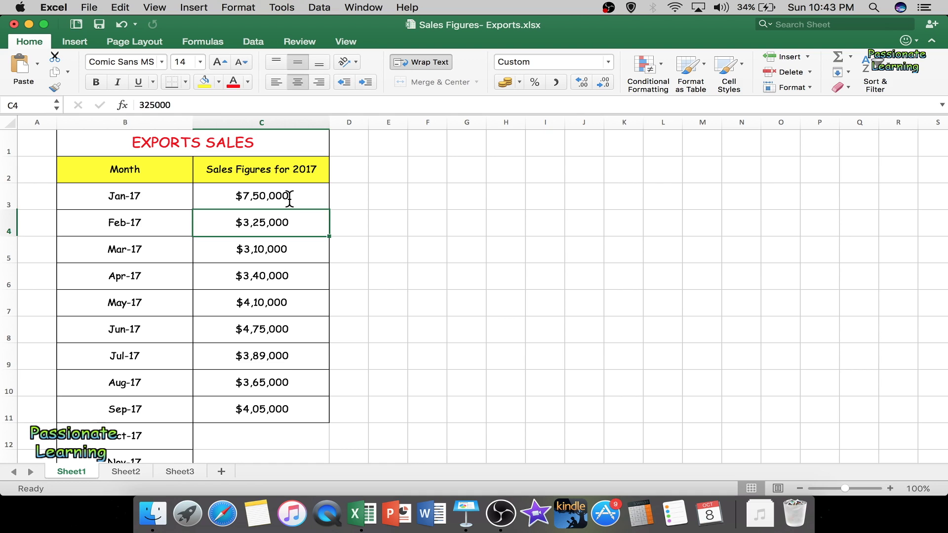
click(291, 190)
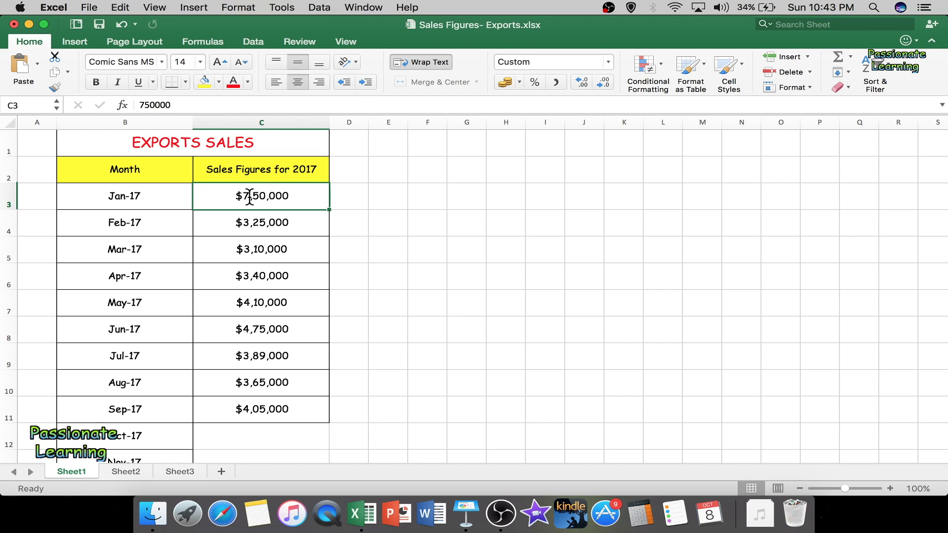
click(364, 8)
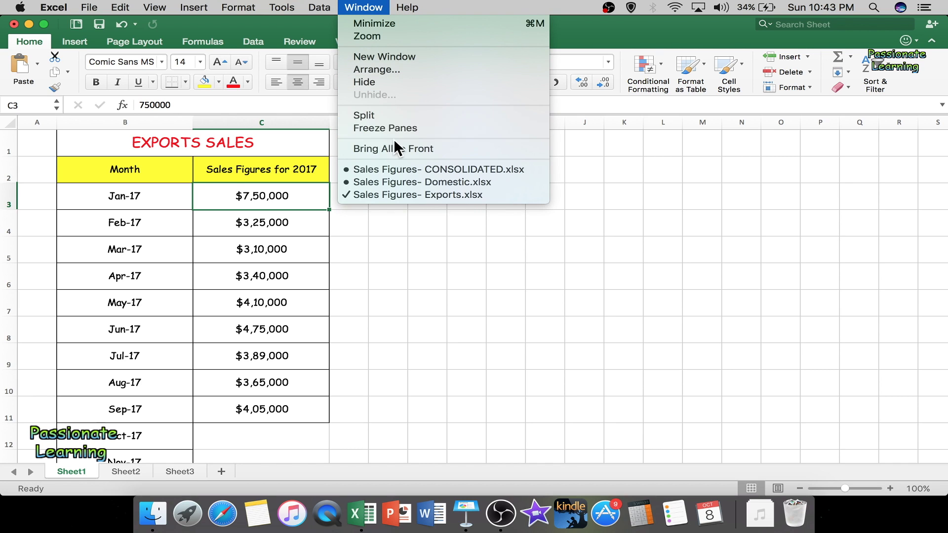
- Check the consolidated E3 formula =C3+D3 gives the $10,00,000 Jan-17 total, then return to the Domestic workbook
click(400, 169)
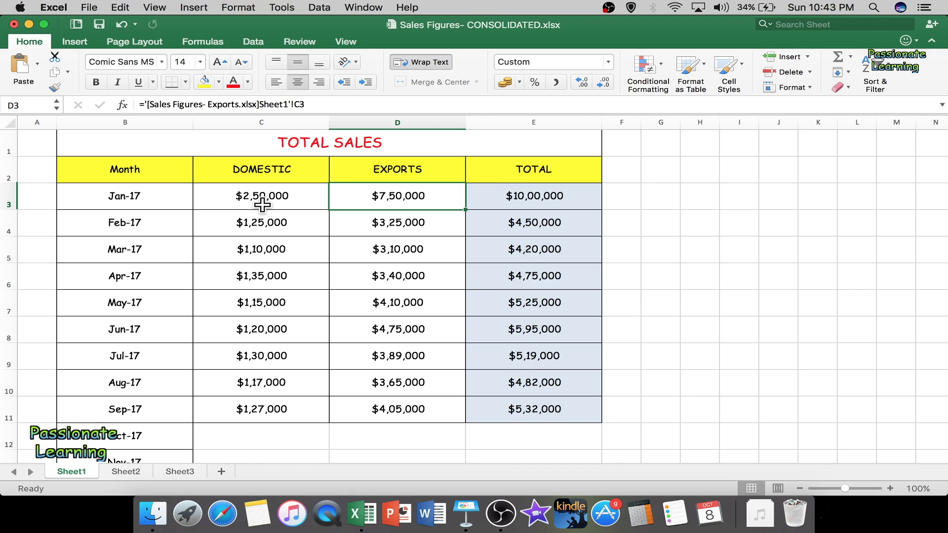
click(577, 196)
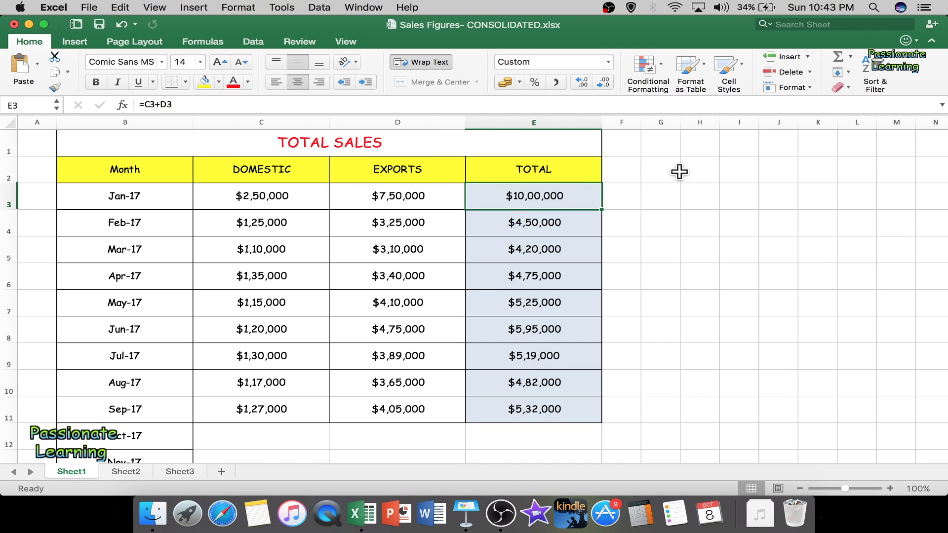
click(682, 193)
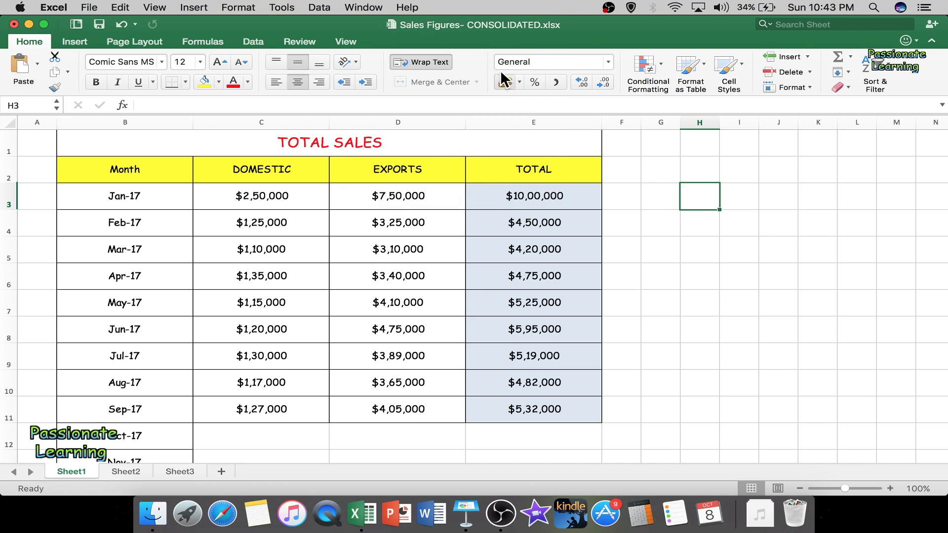
click(364, 7)
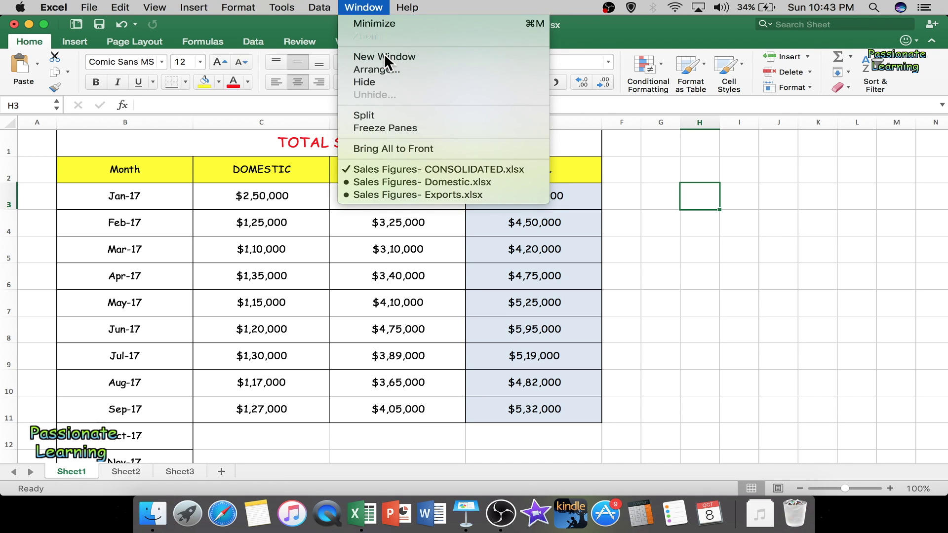
click(406, 182)
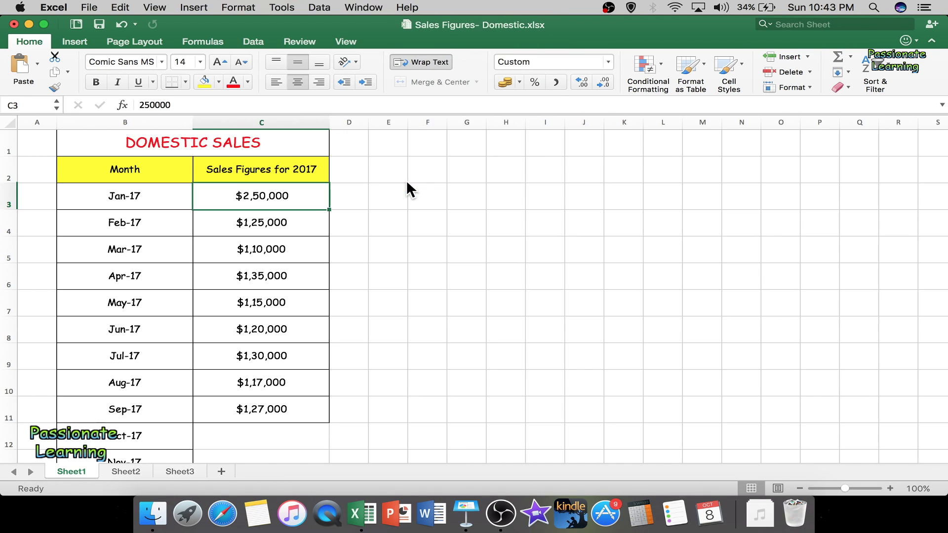
- Copy the Domestic Mar-17 figure in C5 and paste-link it into consolidated cell H3
click(231, 251)
right_click(233, 250)
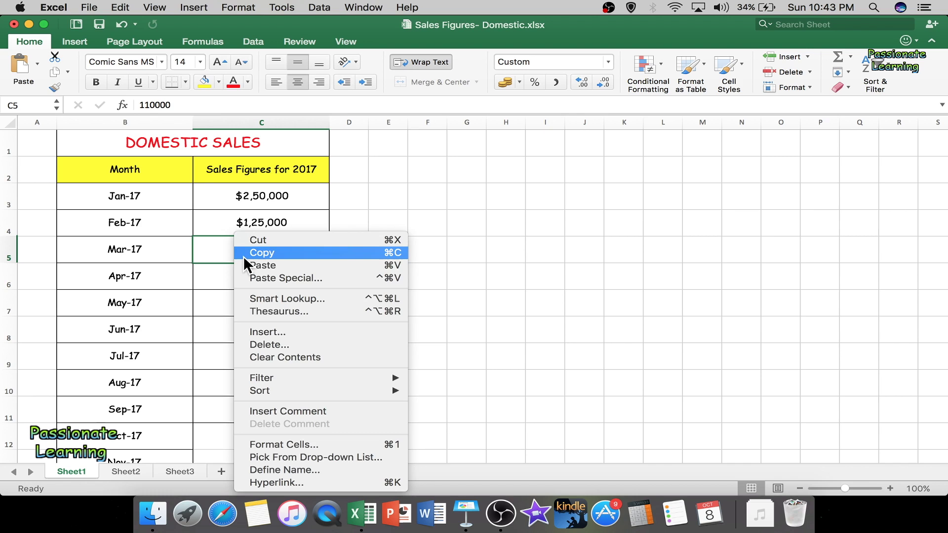
click(245, 254)
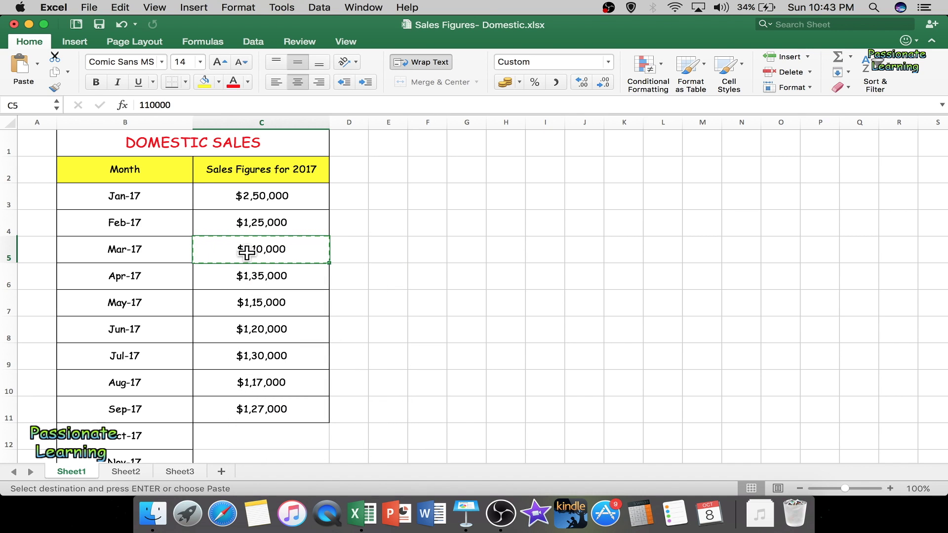
click(368, 7)
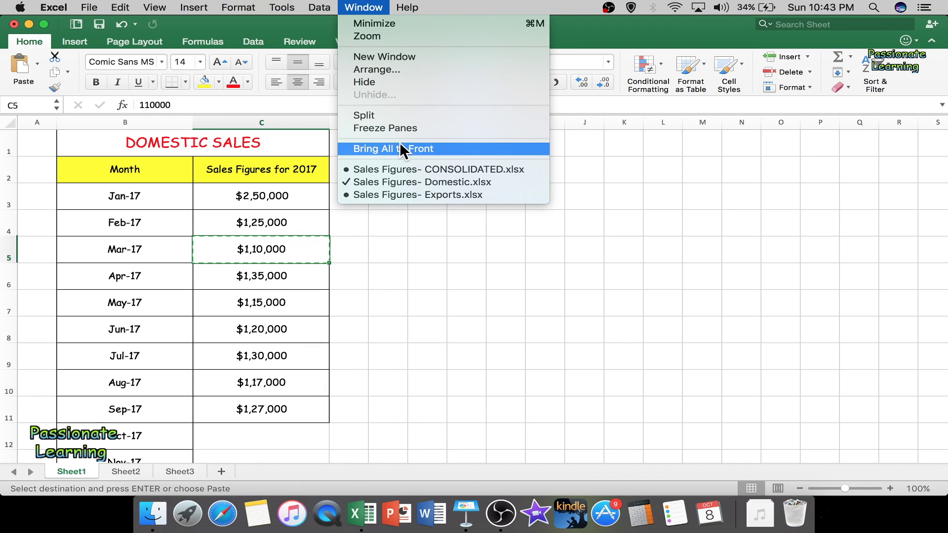
click(402, 168)
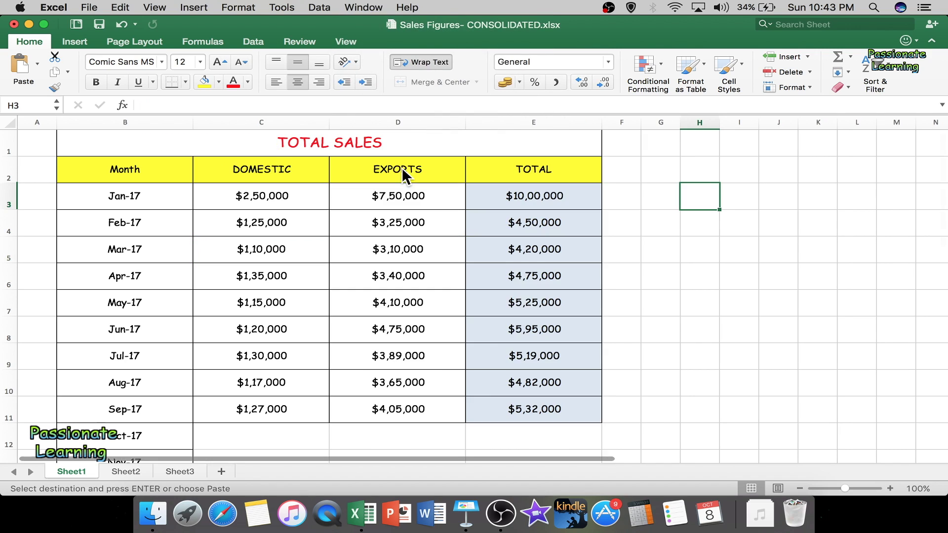
right_click(697, 196)
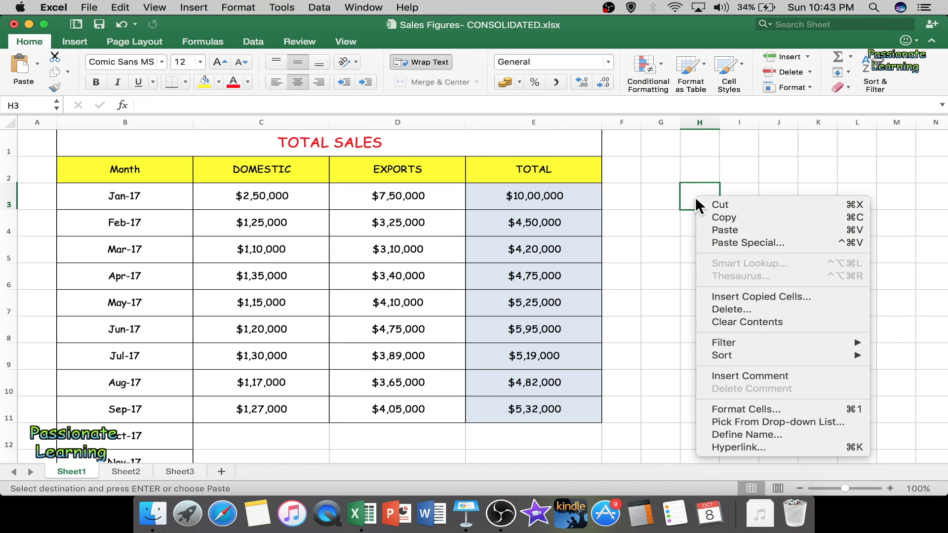
click(709, 242)
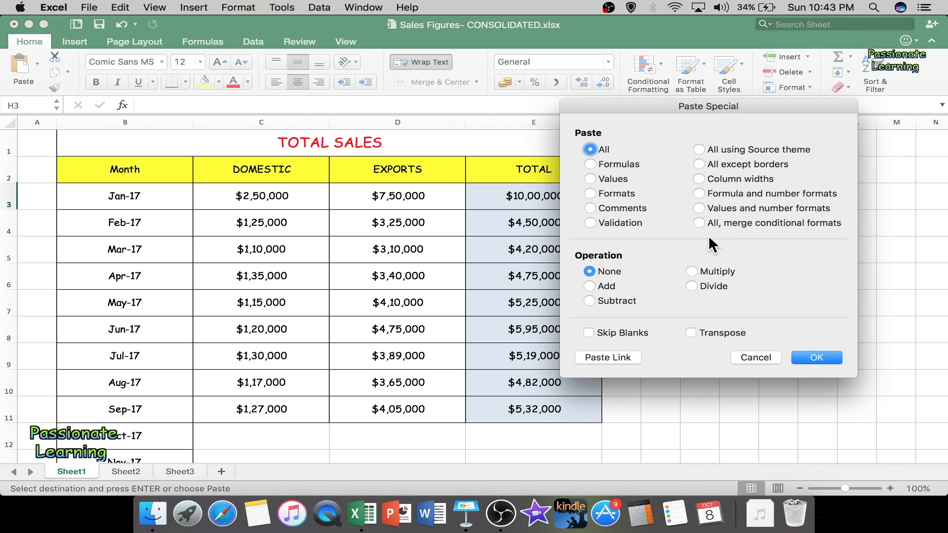
click(600, 357)
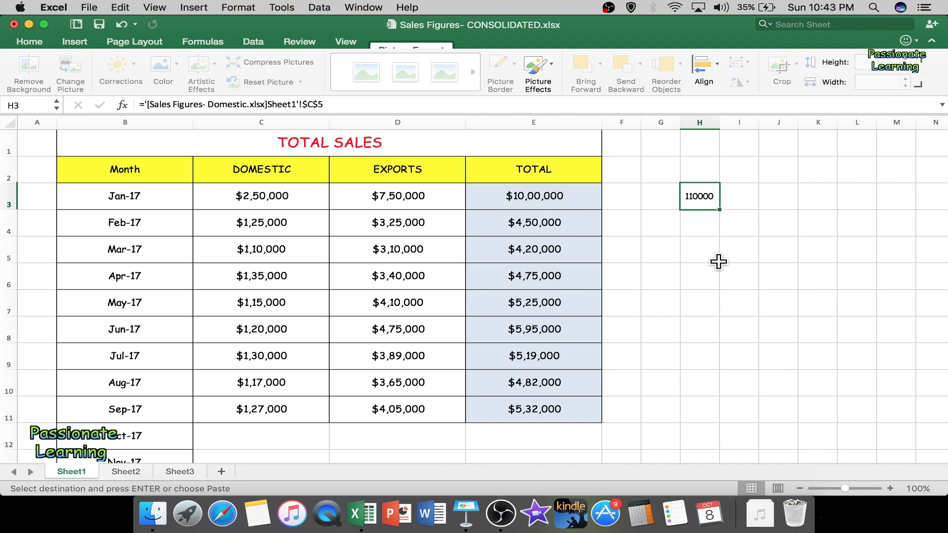
click(715, 256)
click(709, 203)
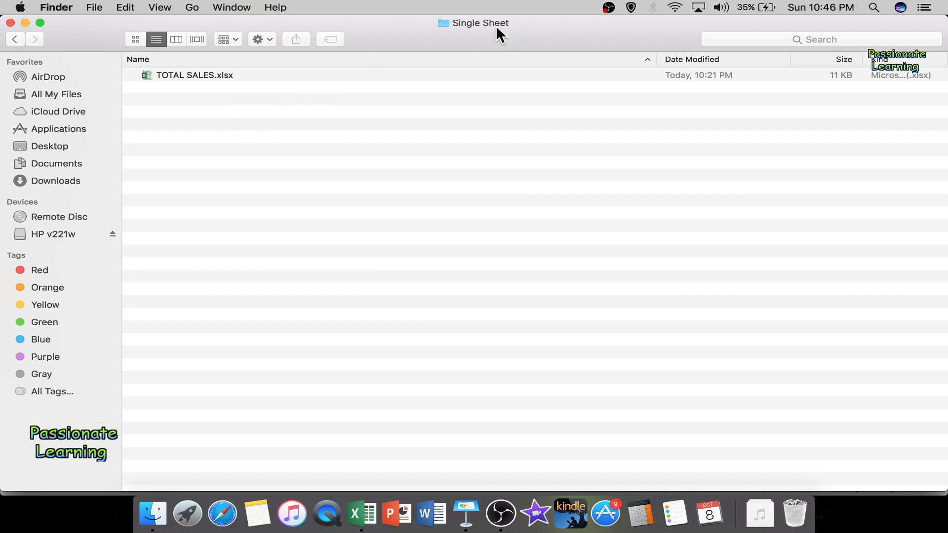
- Open TOTAL SALES.xlsx from the Single Sheet folder in Excel
double_click(196, 77)
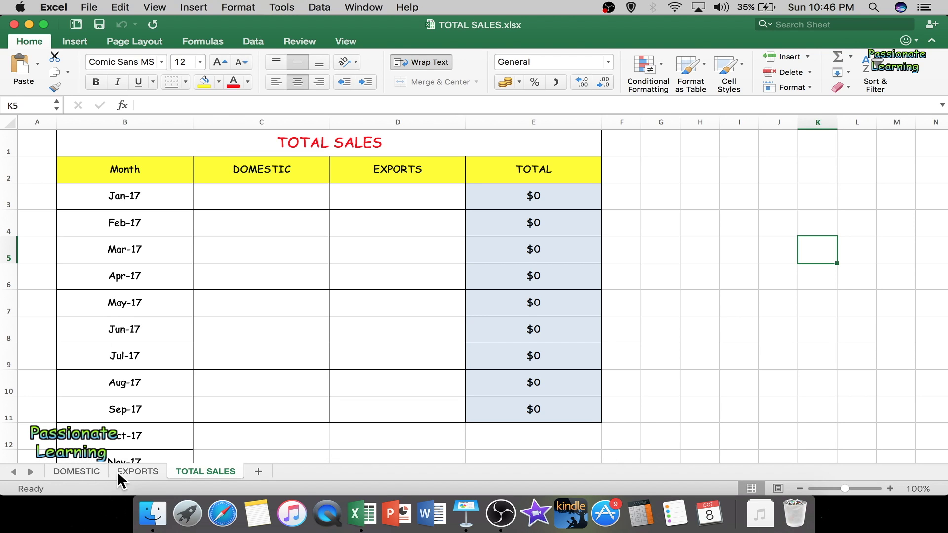
click(75, 472)
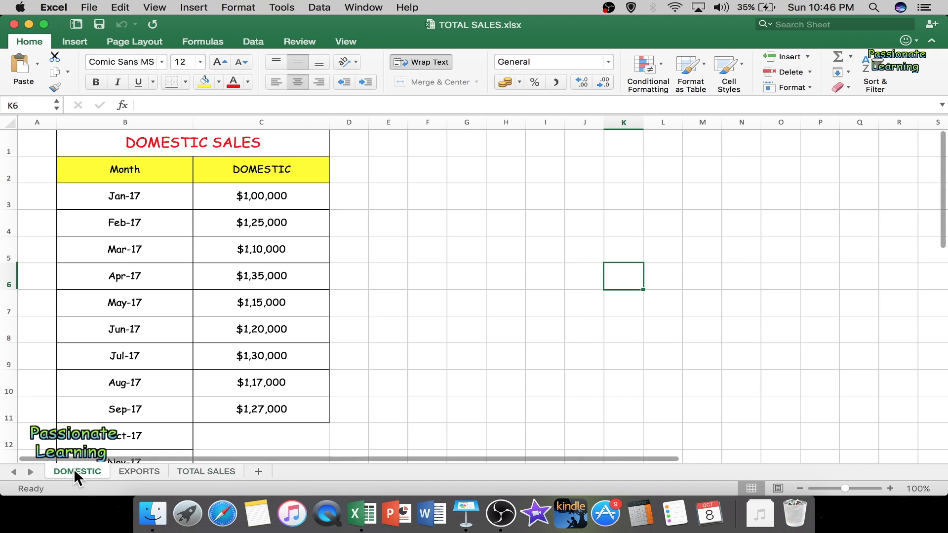
click(140, 467)
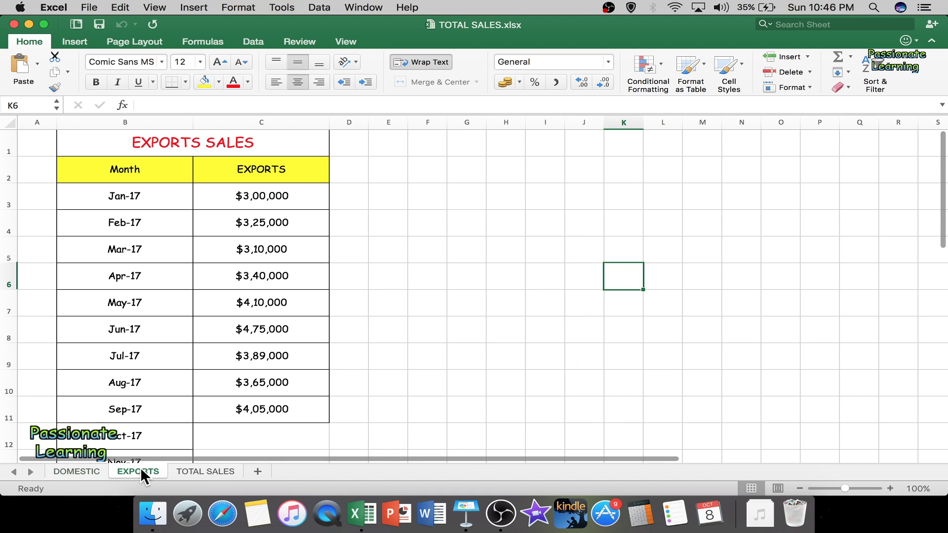
click(191, 471)
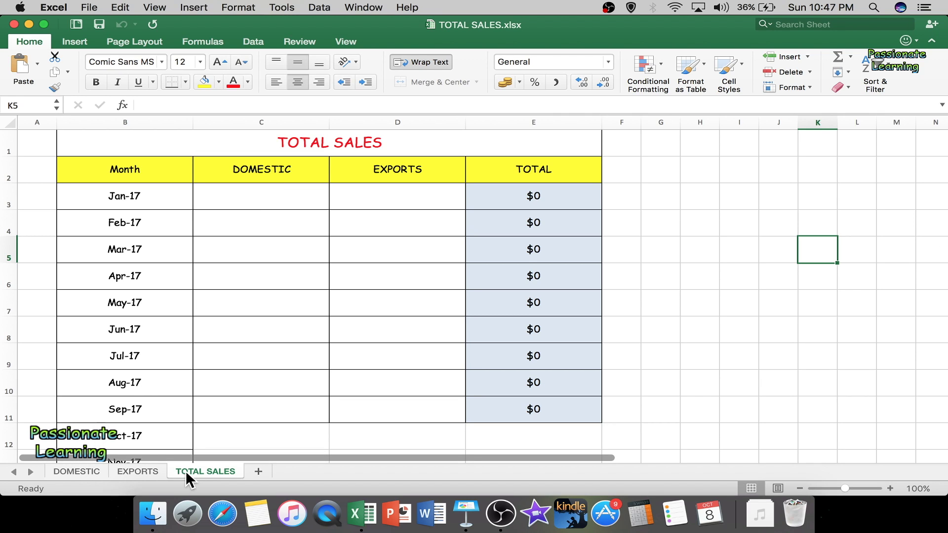
- Paste-link the DOMESTIC sheet's Jan-17 figure into cell C3 of the TOTAL SALES sheet
click(84, 470)
click(235, 191)
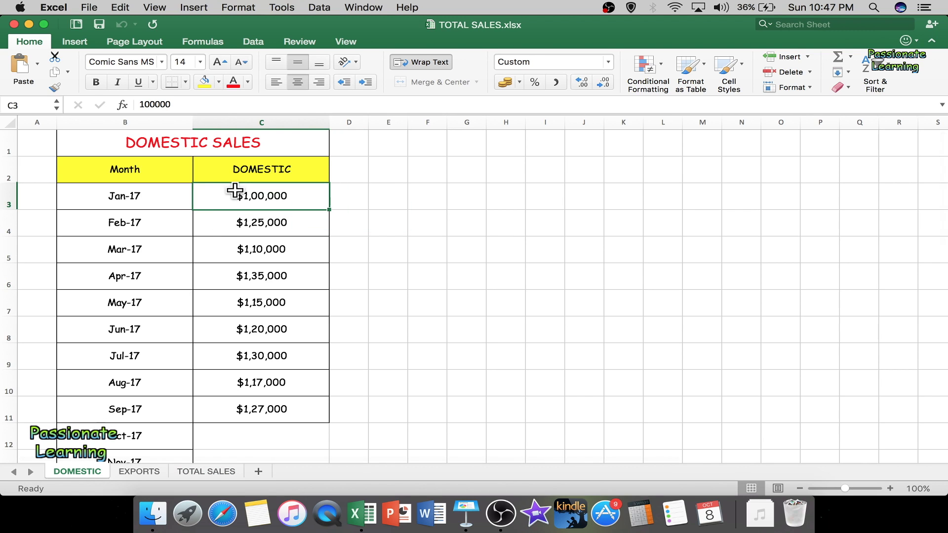
right_click(271, 194)
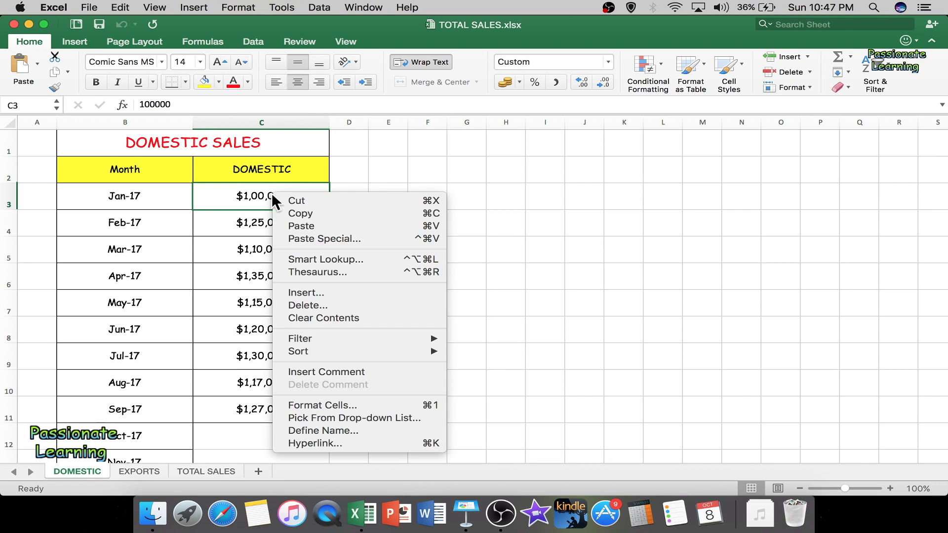
click(299, 214)
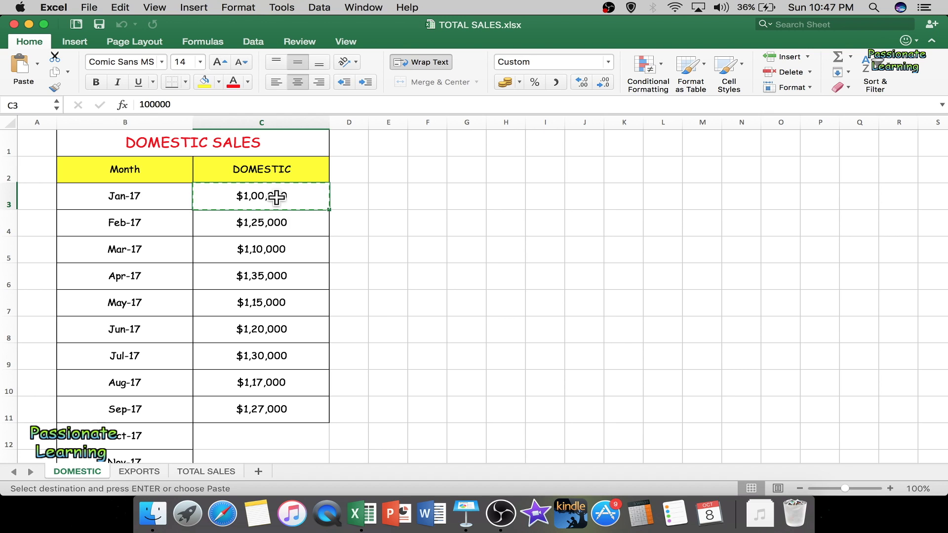
click(207, 470)
click(257, 188)
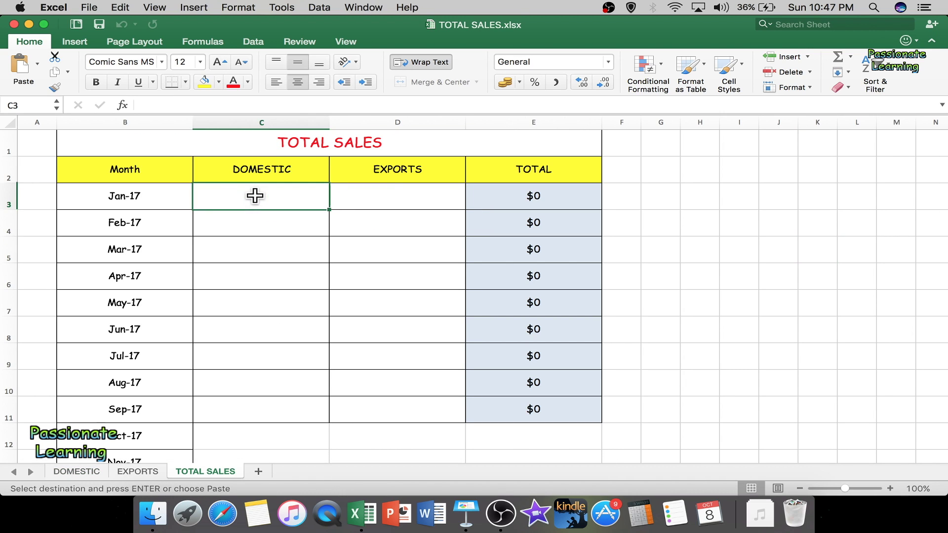
click(83, 470)
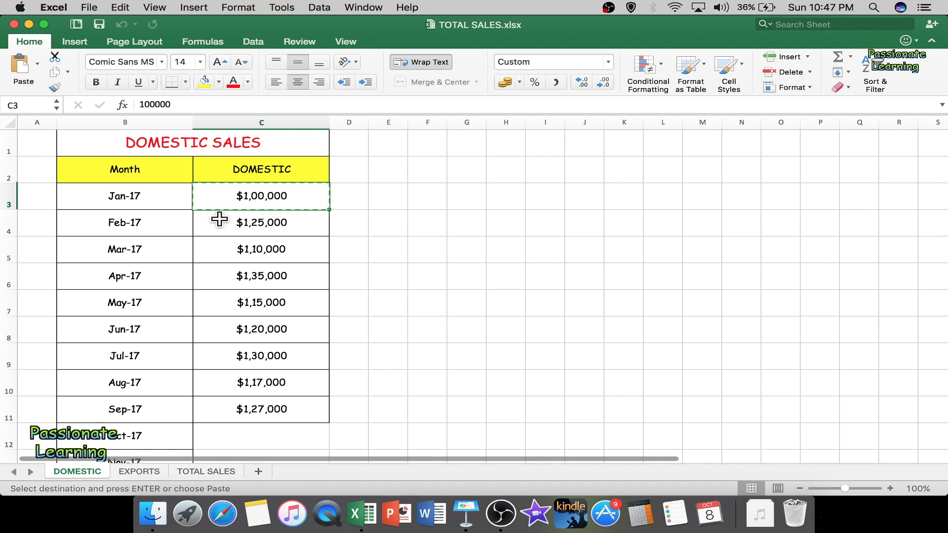
click(205, 473)
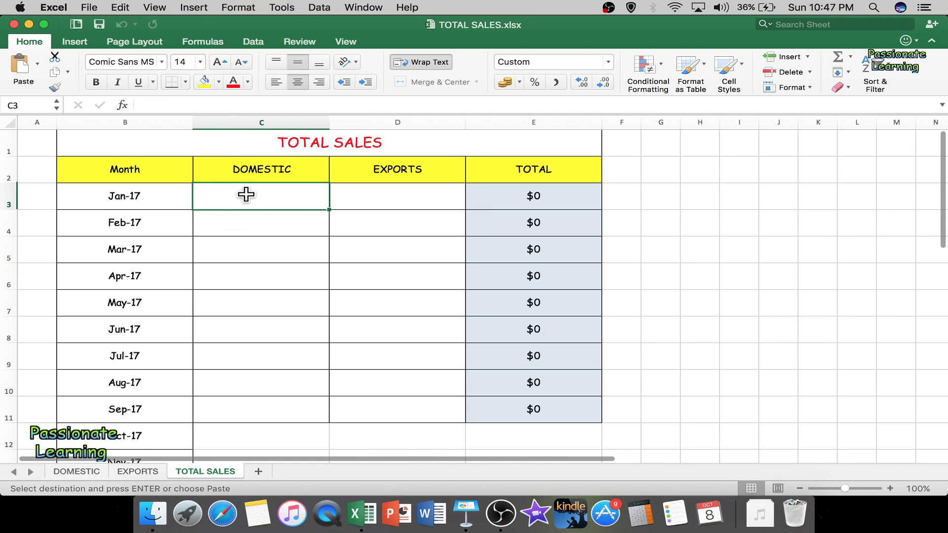
right_click(246, 194)
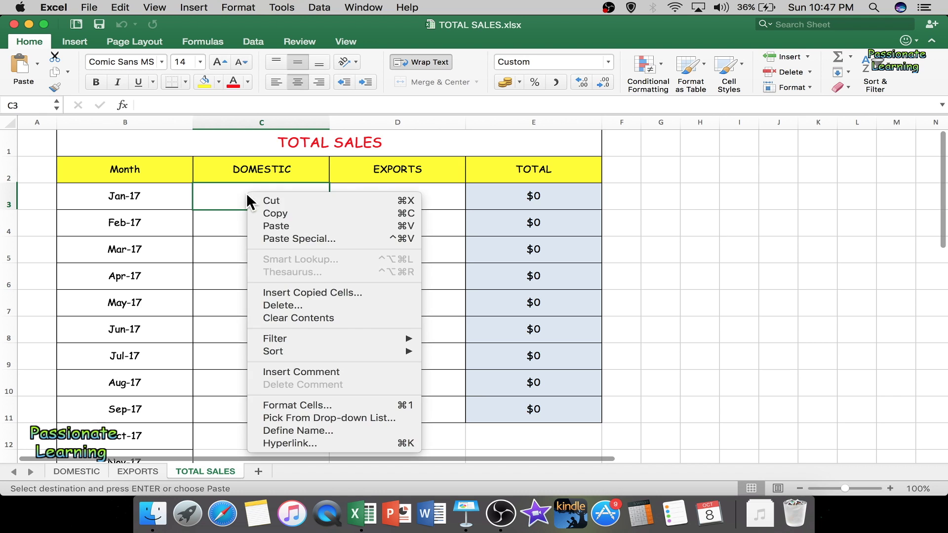
click(285, 239)
click(204, 357)
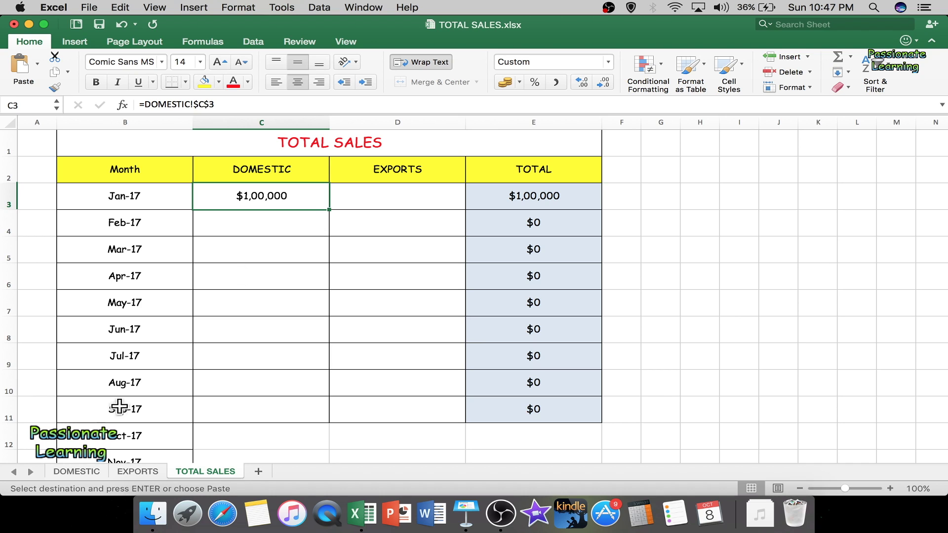
- Paste-link the DOMESTIC February–September figures (C4:C11) into TOTAL SALES from C4 down
click(77, 471)
drag(235, 222, 239, 404)
right_click(221, 231)
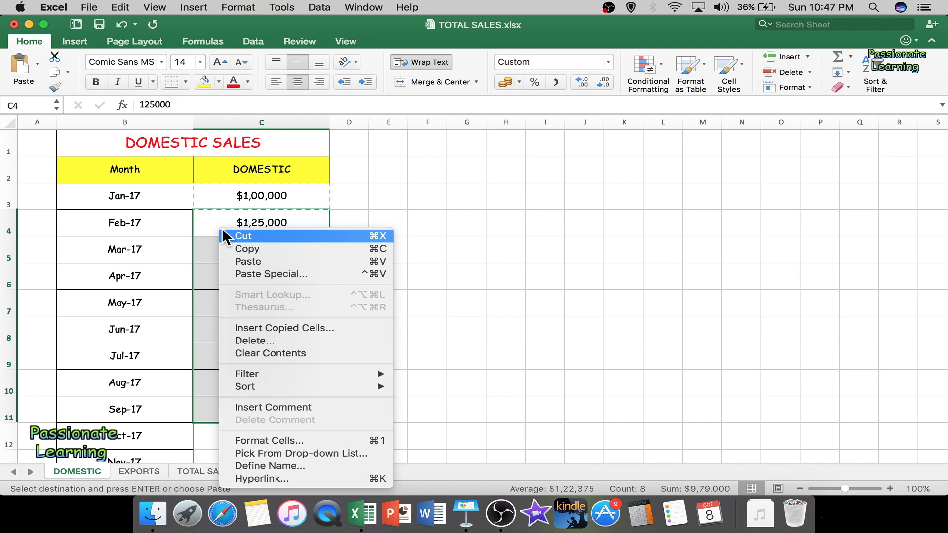
click(253, 247)
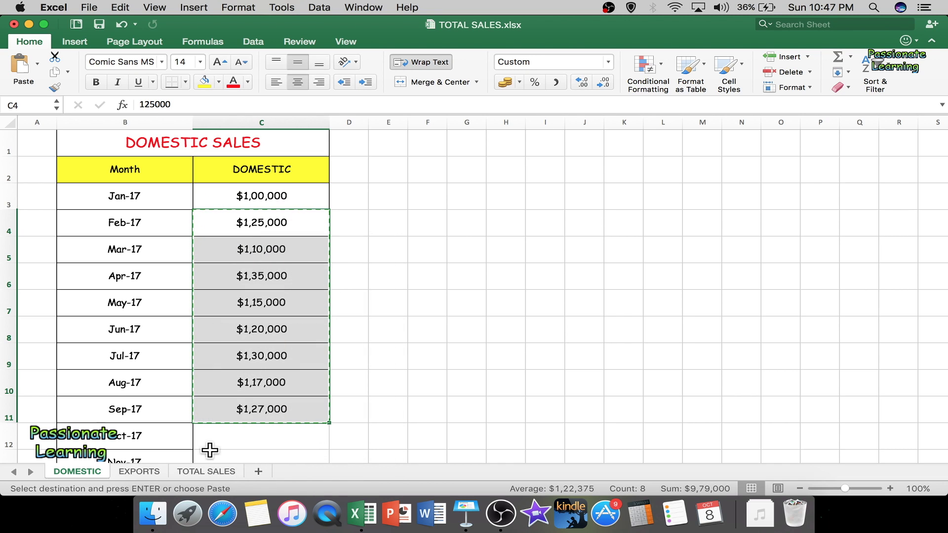
click(207, 473)
click(254, 221)
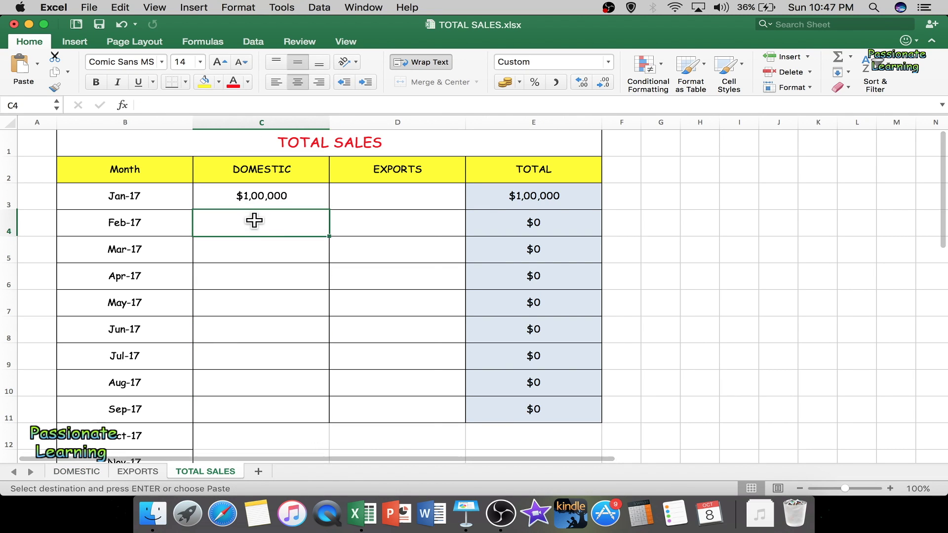
right_click(254, 221)
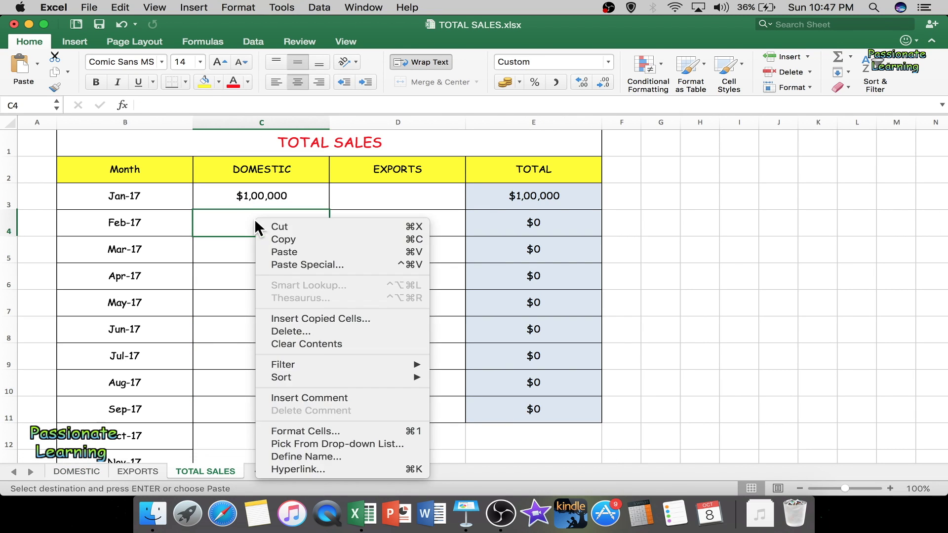
click(286, 265)
click(210, 380)
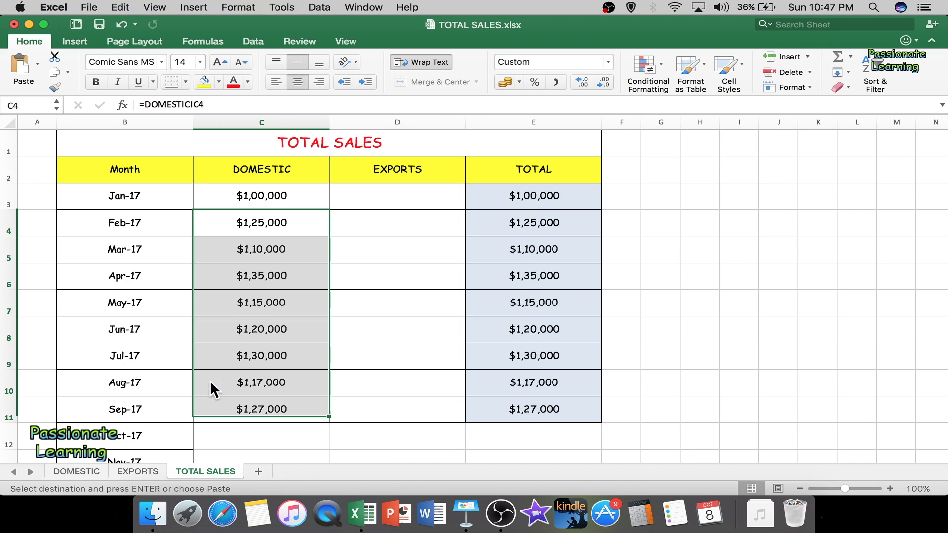
click(349, 323)
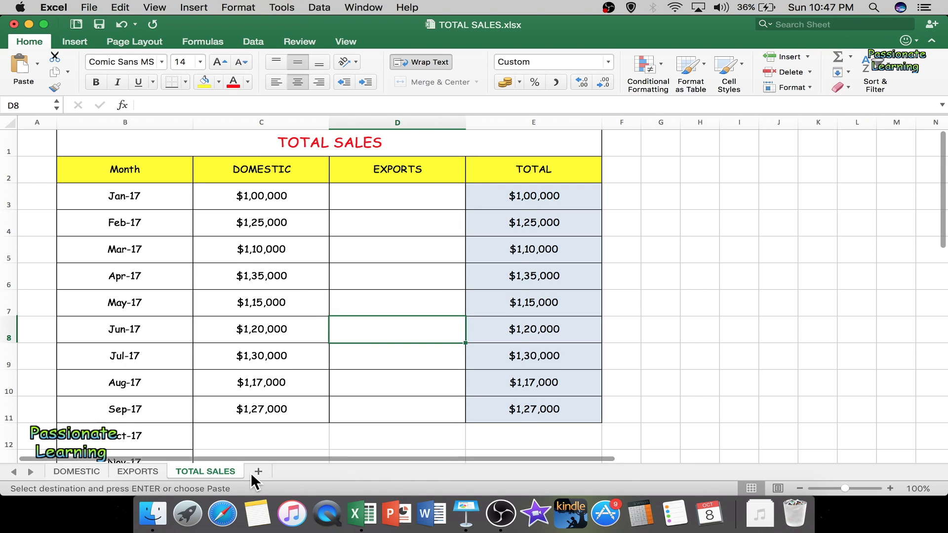
- Compare the linked formula in TOTAL SALES C3 with the DOMESTIC C3 source value
click(75, 471)
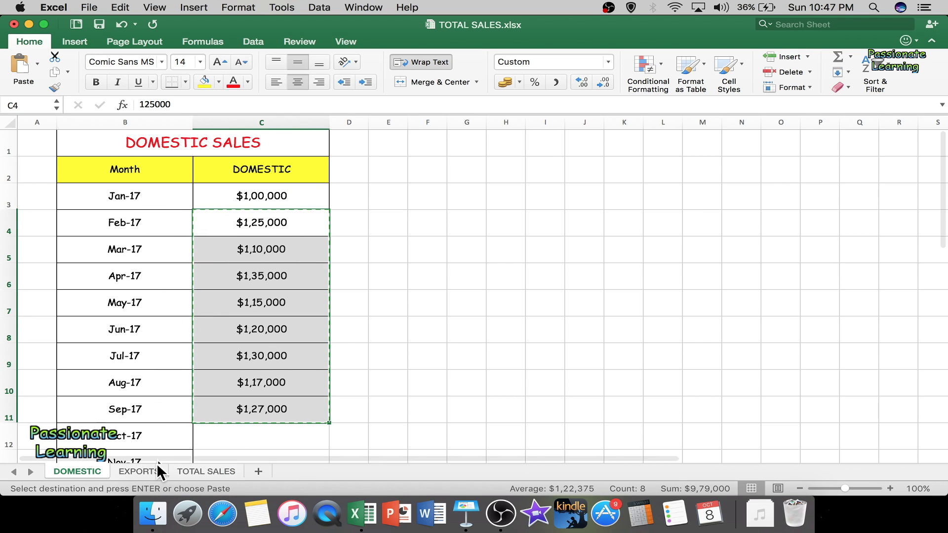
click(206, 471)
drag(265, 188, 261, 410)
click(348, 250)
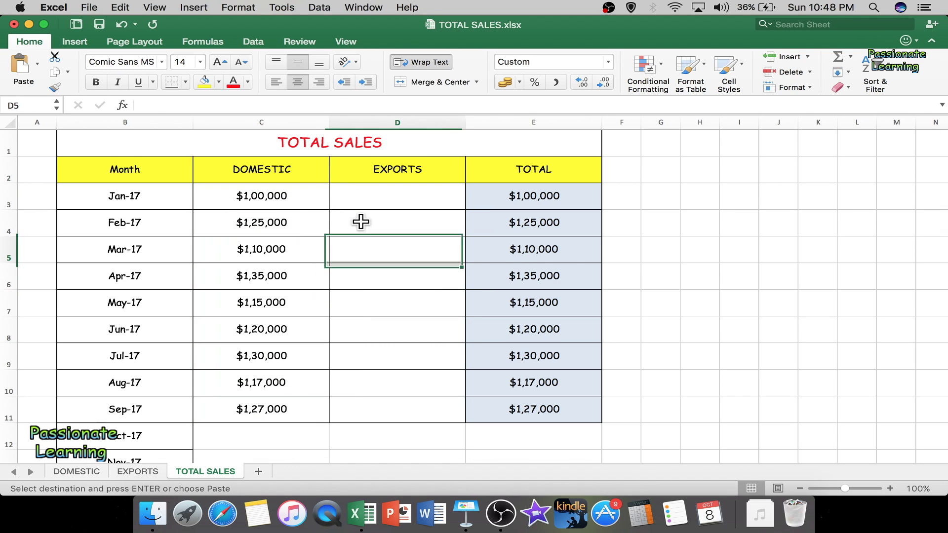
click(277, 194)
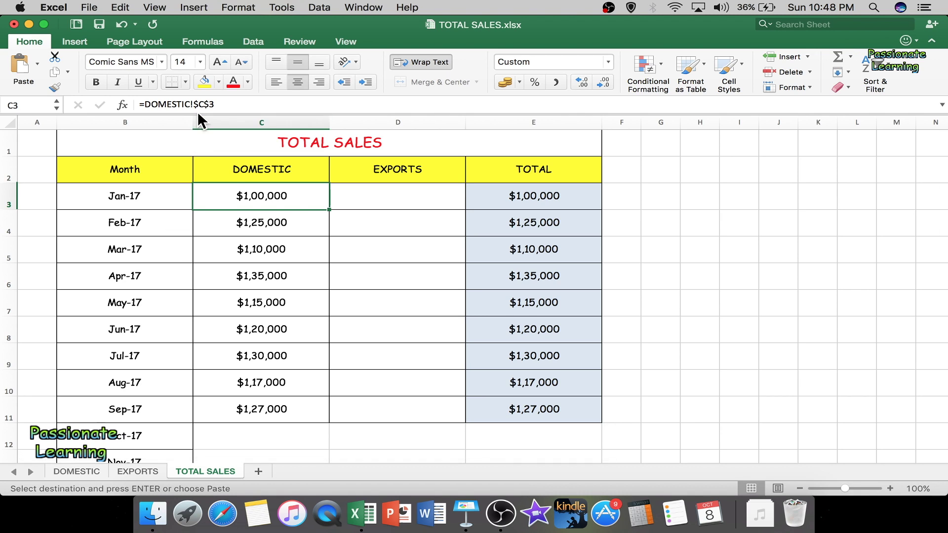
click(94, 471)
click(244, 196)
- Cross-check the linked C5 formula against DOMESTIC C5, then show the EXPORTS sheet
click(275, 249)
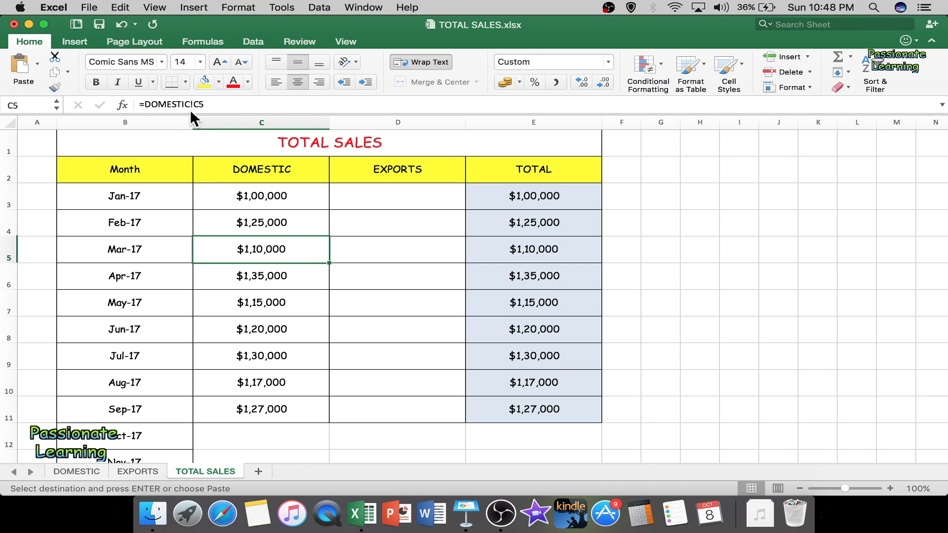
click(85, 471)
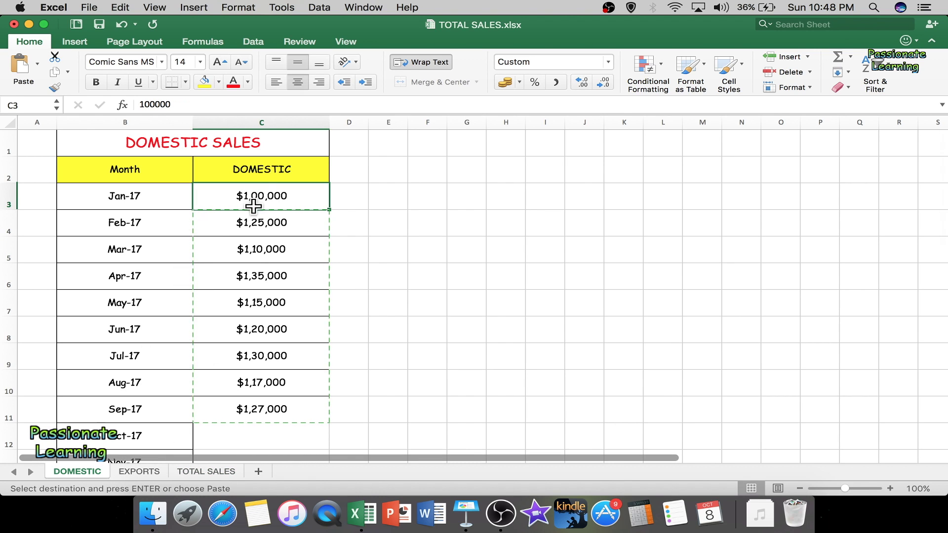
click(257, 250)
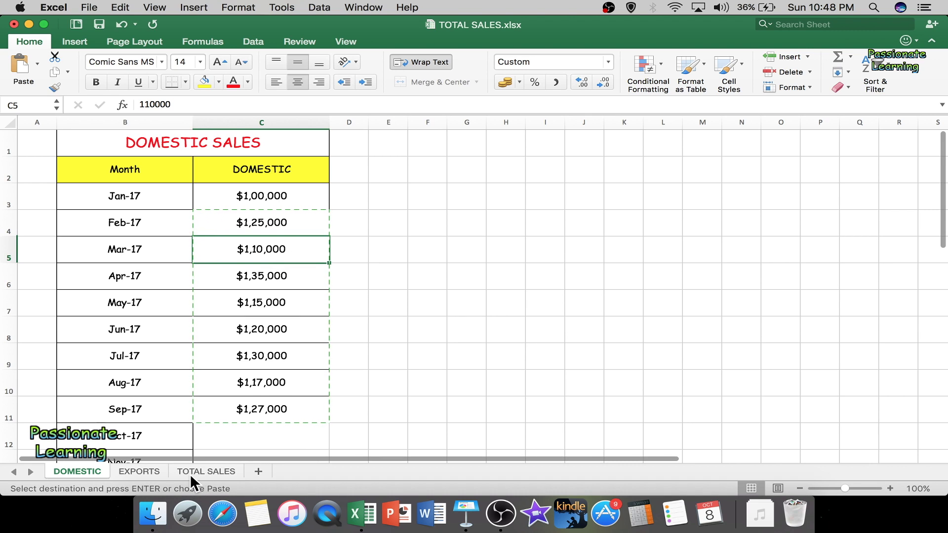
click(156, 473)
- Paste-link the EXPORTS Jan–Sep figures (C3:C11) into the TOTAL SALES column starting at D3
drag(277, 197, 265, 407)
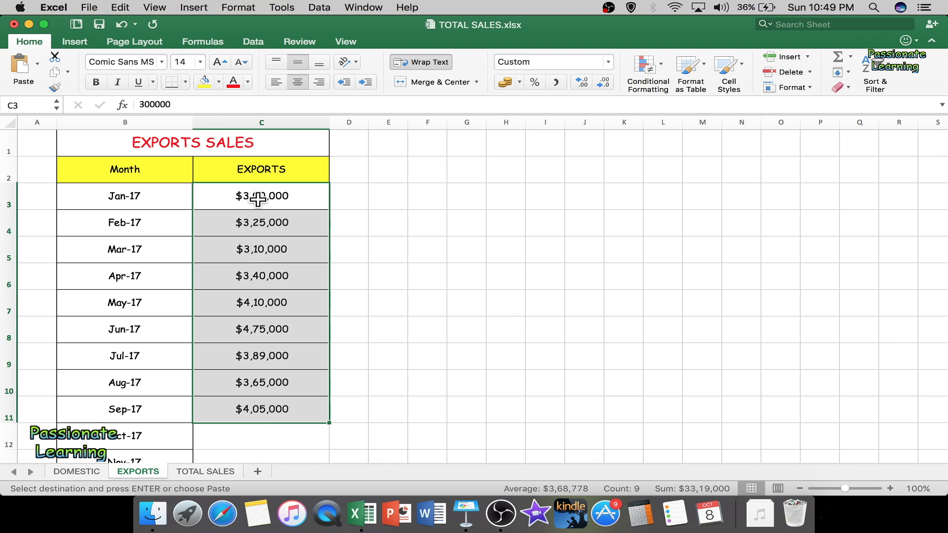
right_click(259, 199)
click(292, 219)
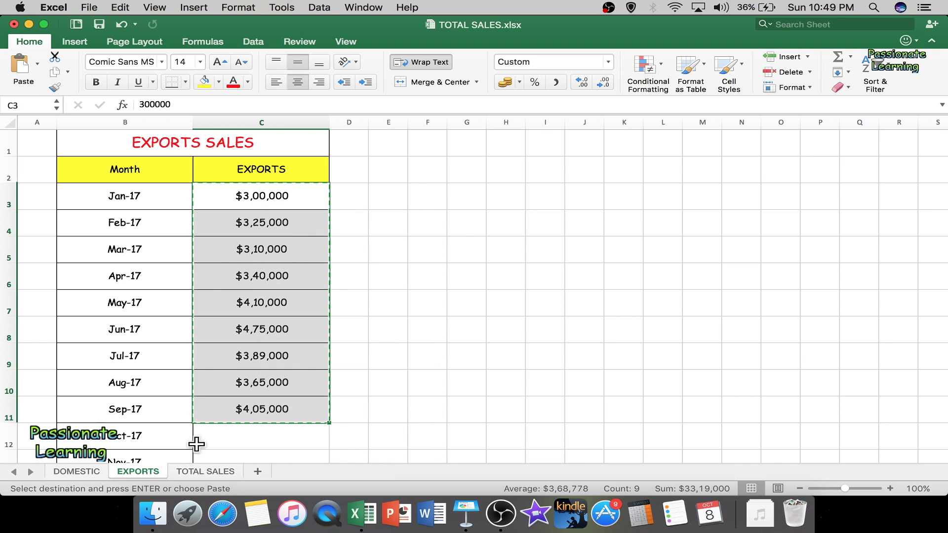
click(202, 471)
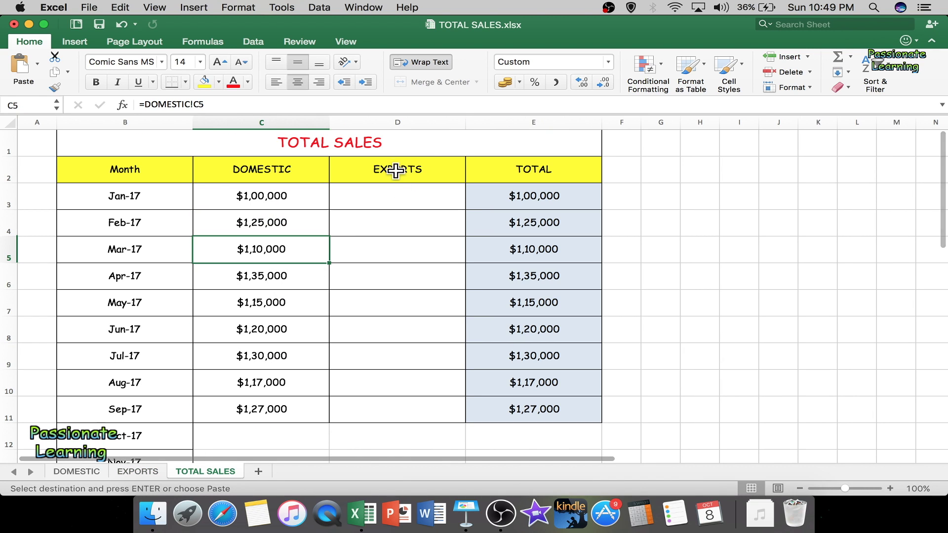
click(388, 191)
right_click(389, 191)
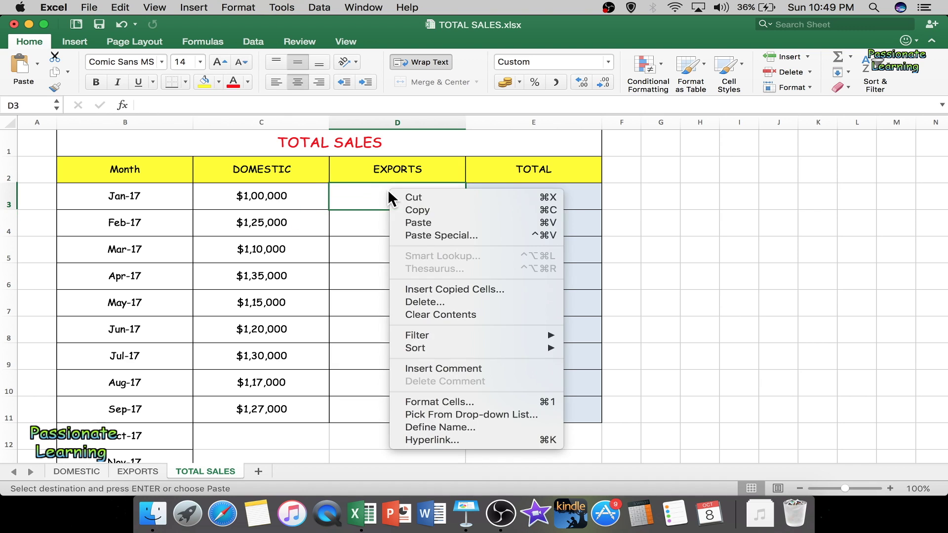
click(411, 232)
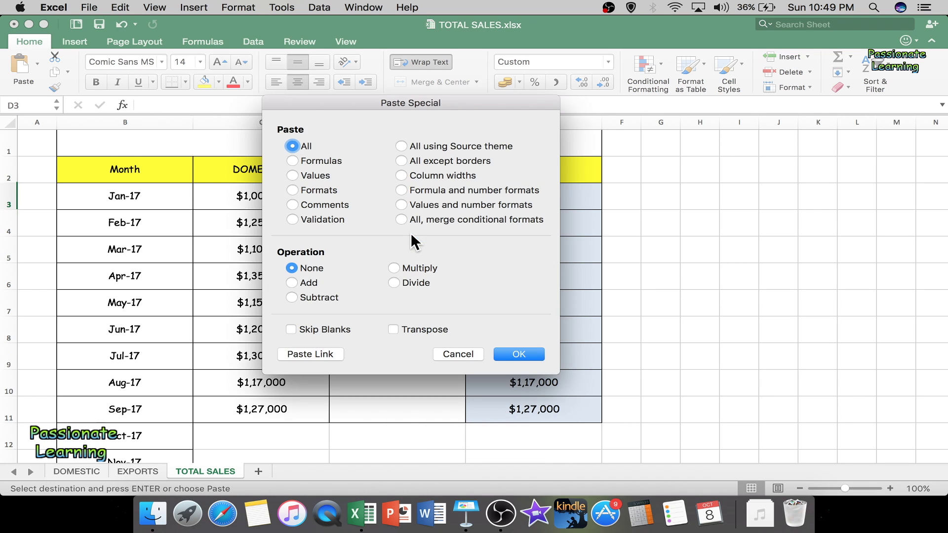
click(286, 352)
click(689, 194)
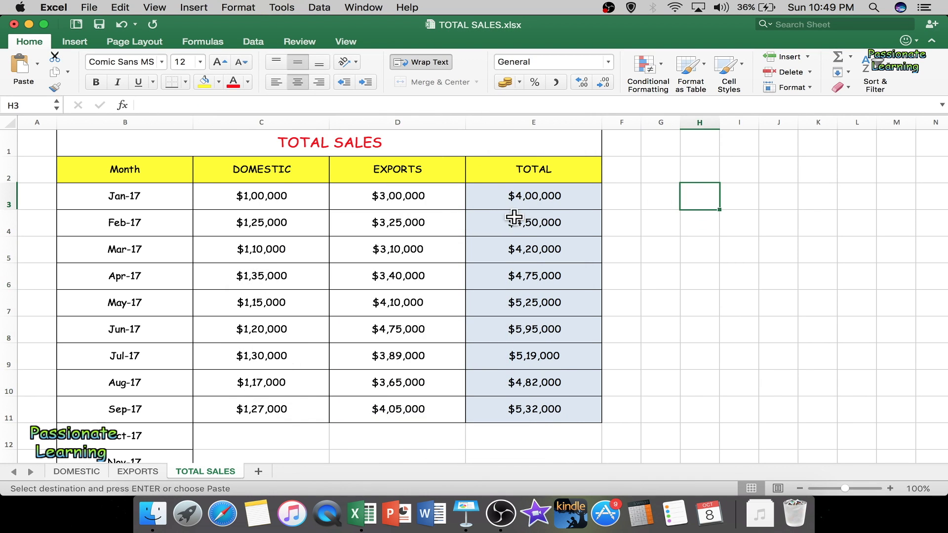
- Verify the E3 total formula and the linked C3 formula, leaving both unchanged
click(526, 195)
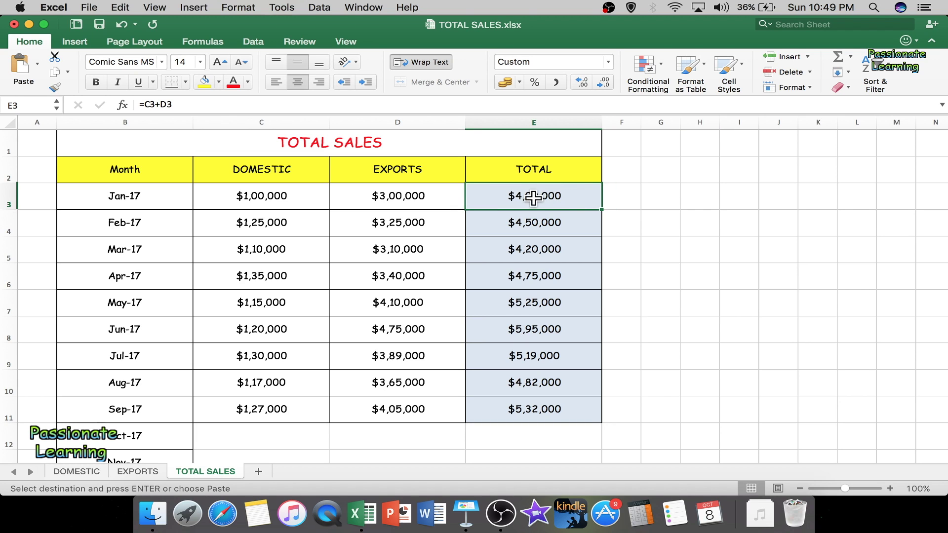
double_click(558, 192)
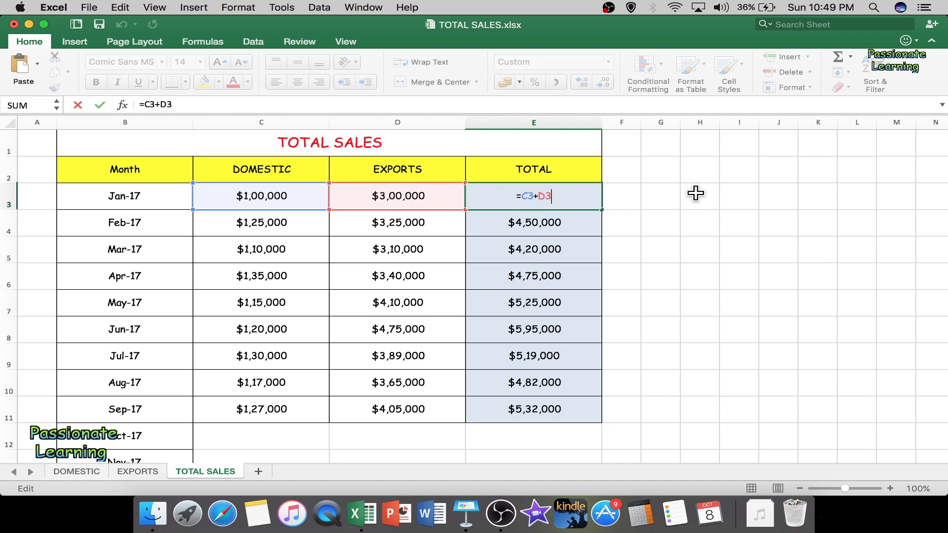
key(Return)
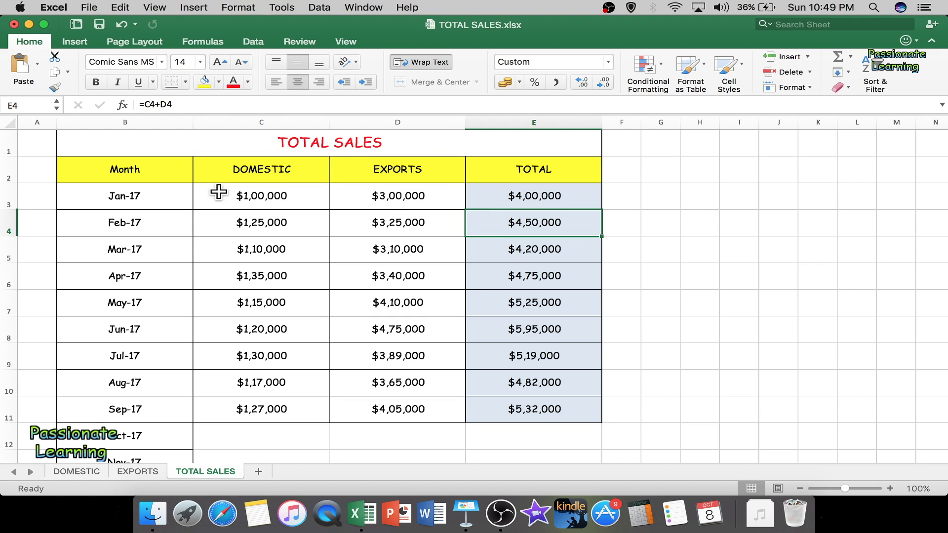
click(277, 199)
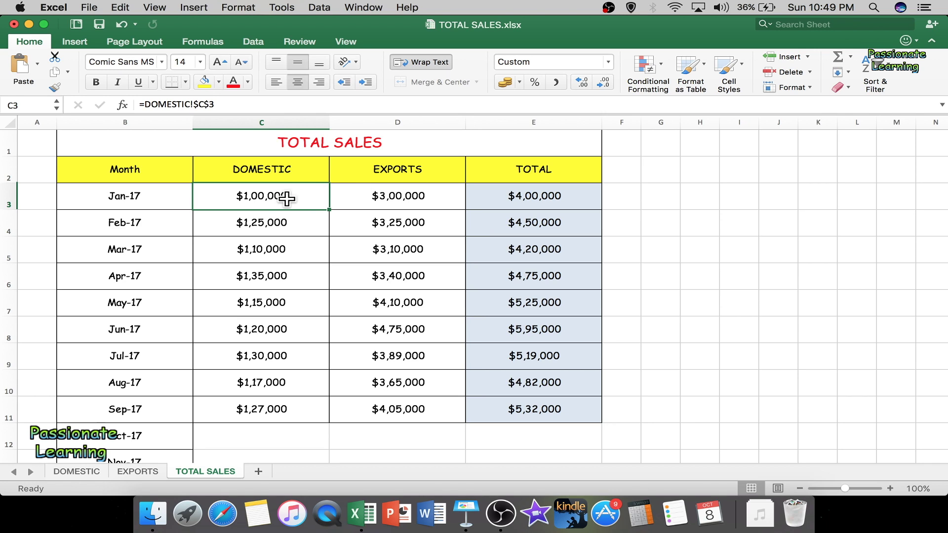
- Change January's sales to 200000 on DOMESTIC C3 and 500000 on EXPORTS C3
text(=)
click(77, 472)
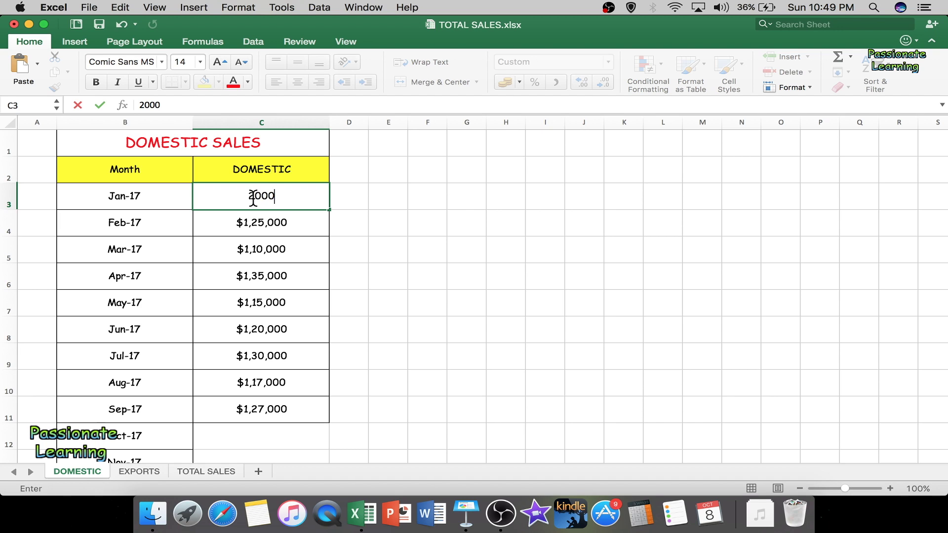
key(Return)
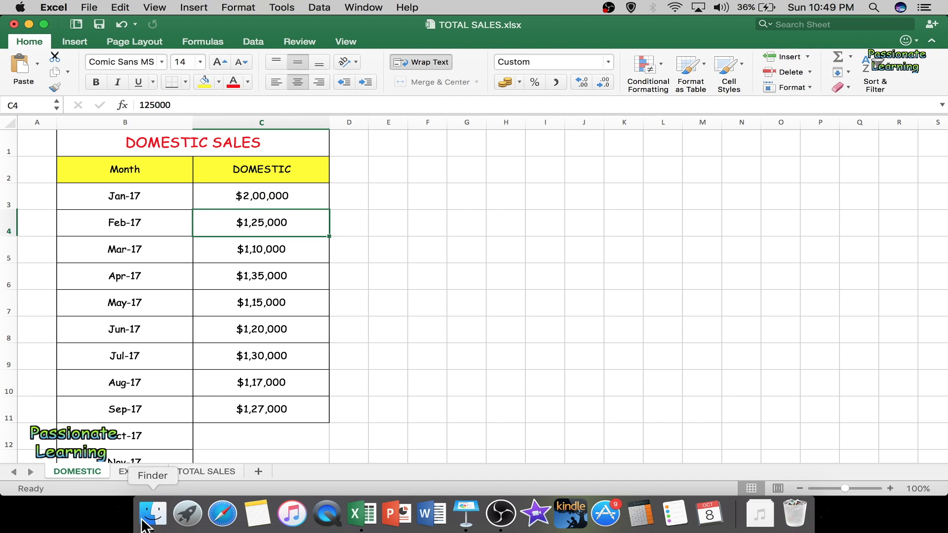
click(139, 472)
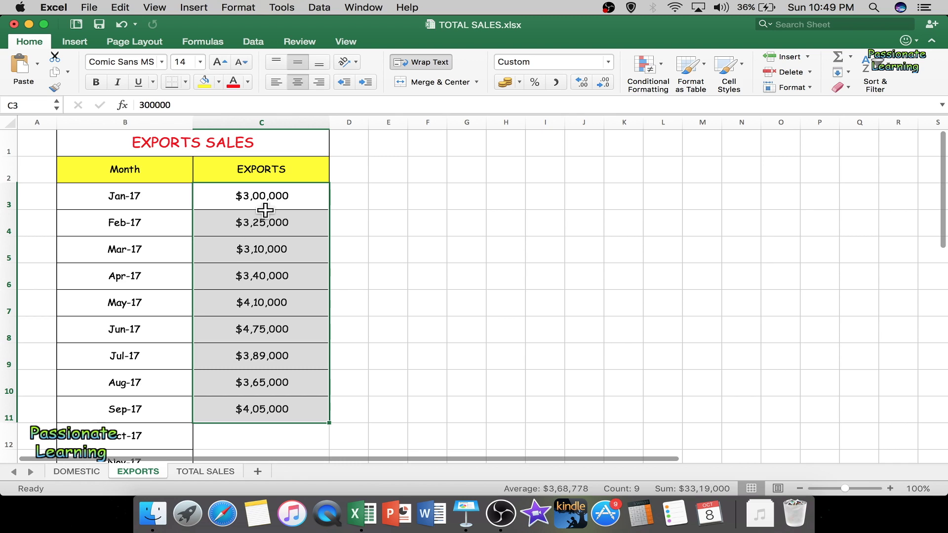
click(283, 188)
text(500)
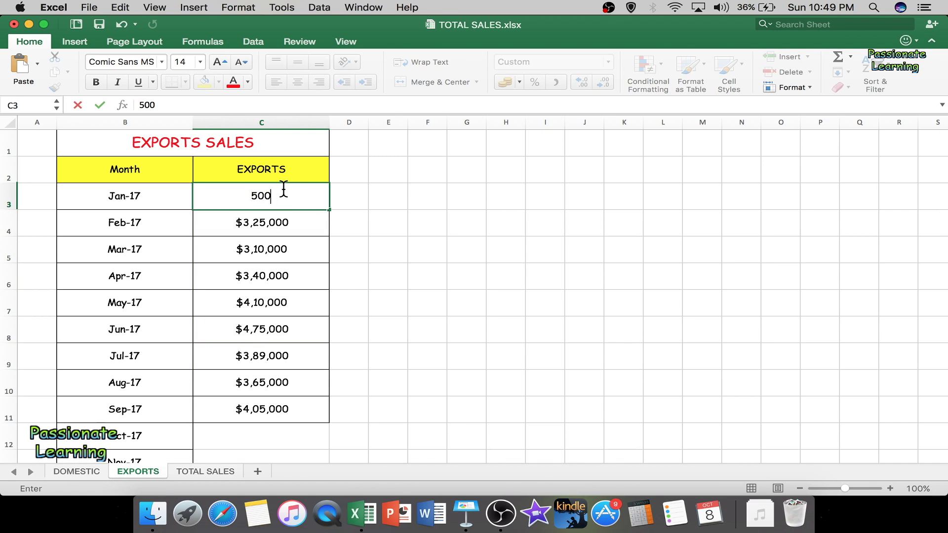
text(000)
key(Return)
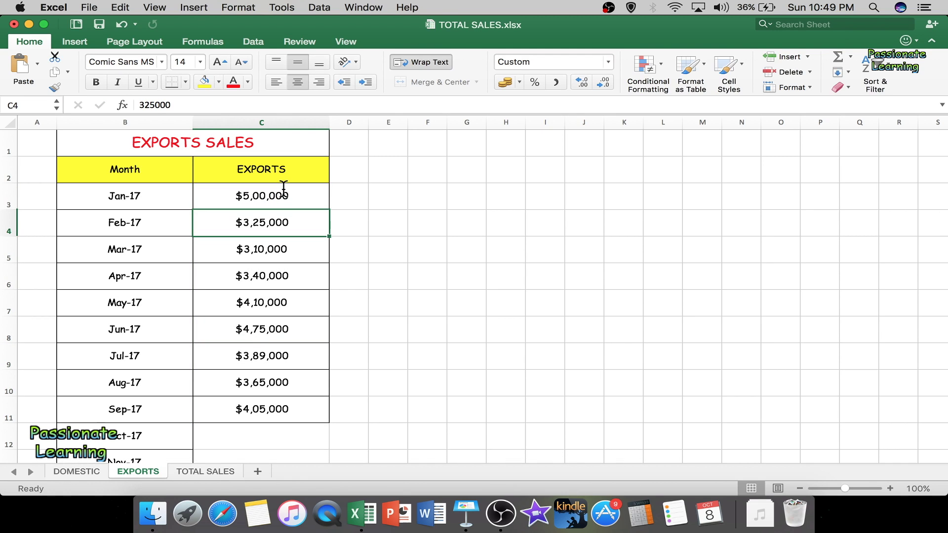
click(300, 187)
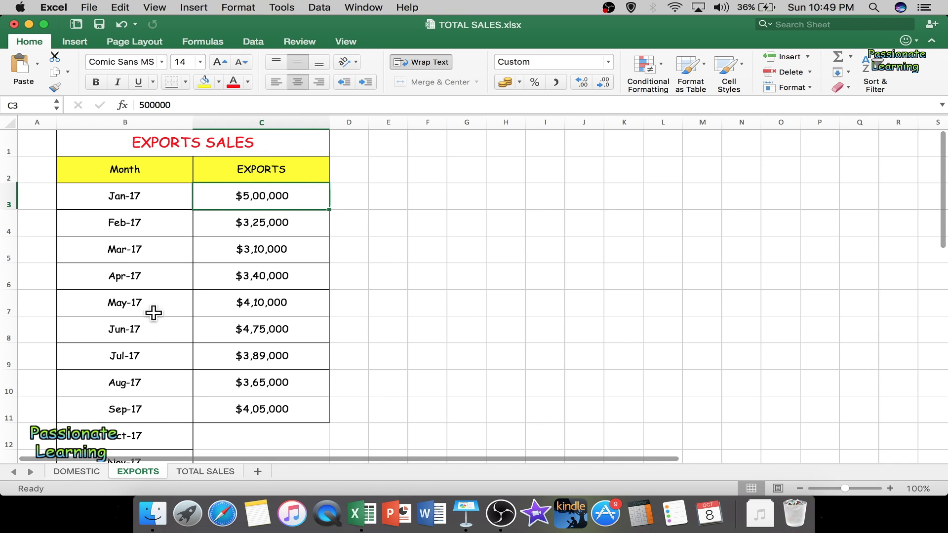
- Confirm the linked January total in TOTAL SALES E3 now reads $7,00,000
click(76, 471)
click(279, 192)
click(210, 471)
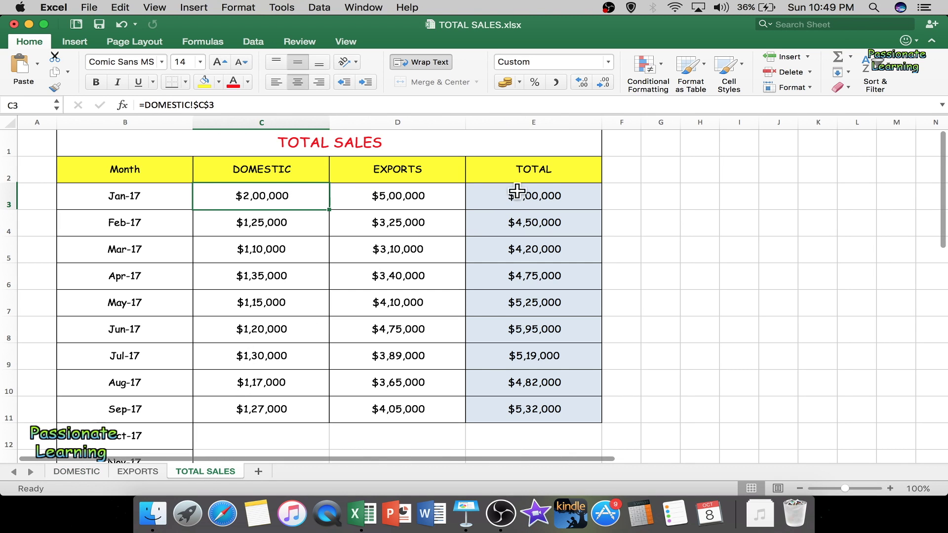
click(563, 192)
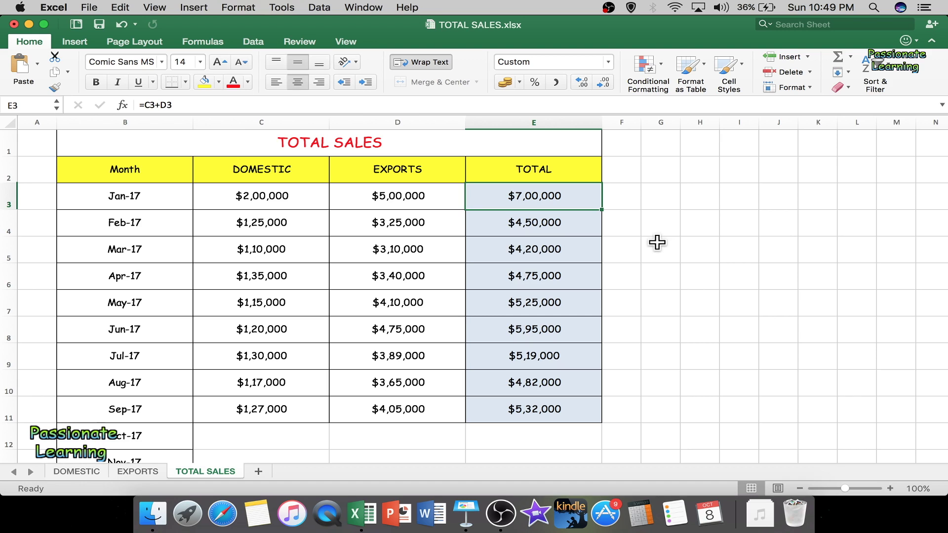
click(739, 249)
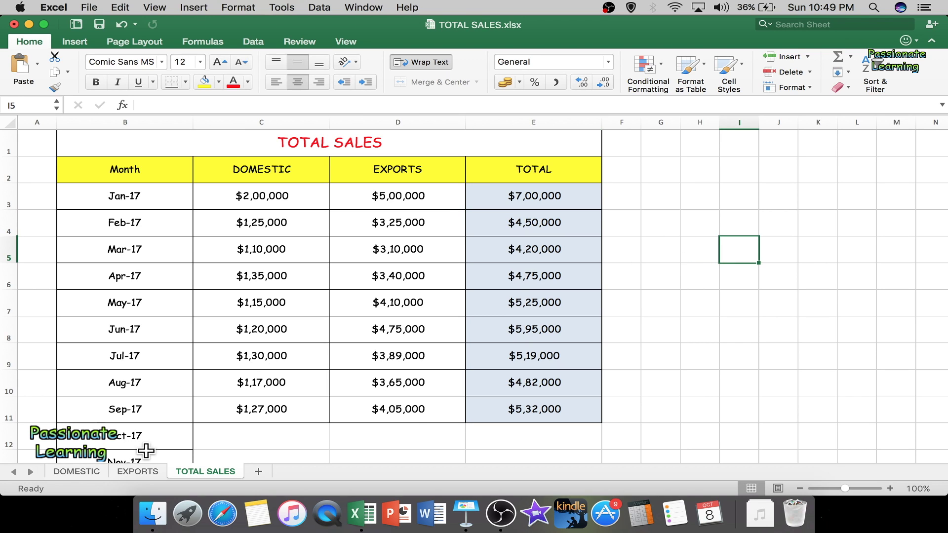